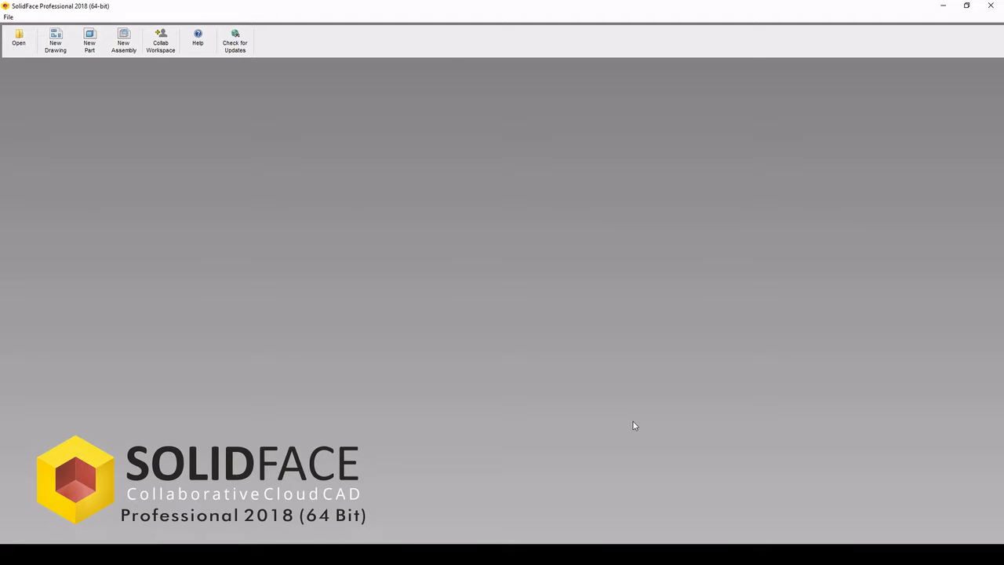
Start a new drawing and insert the CUBE part as its 3D model.
click(55, 32)
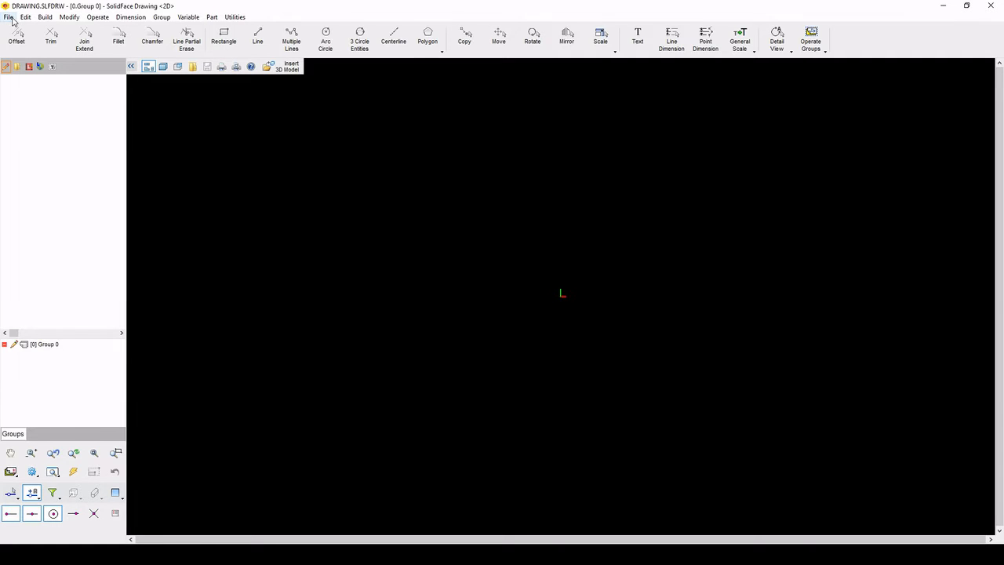
click(276, 69)
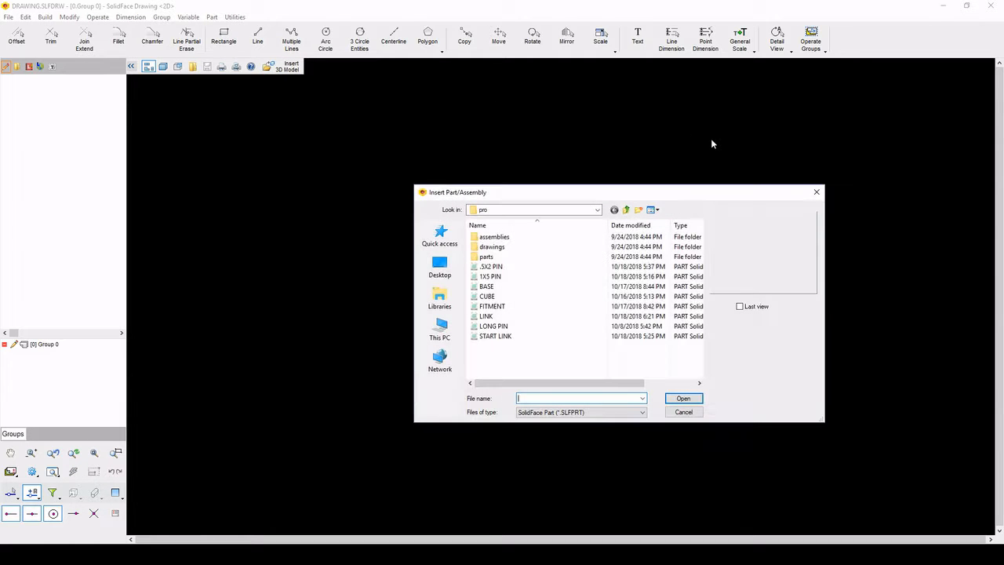
click(494, 297)
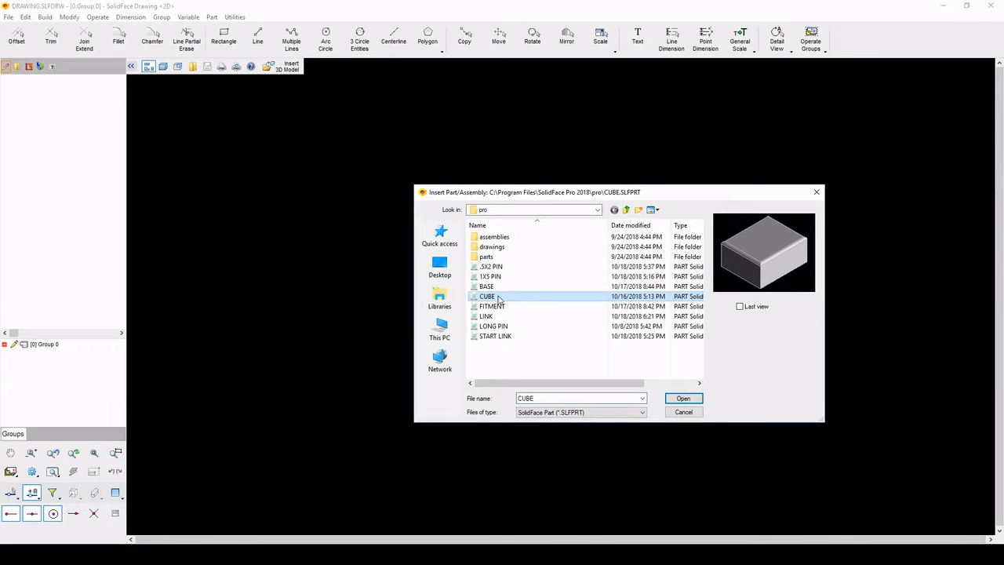
click(690, 400)
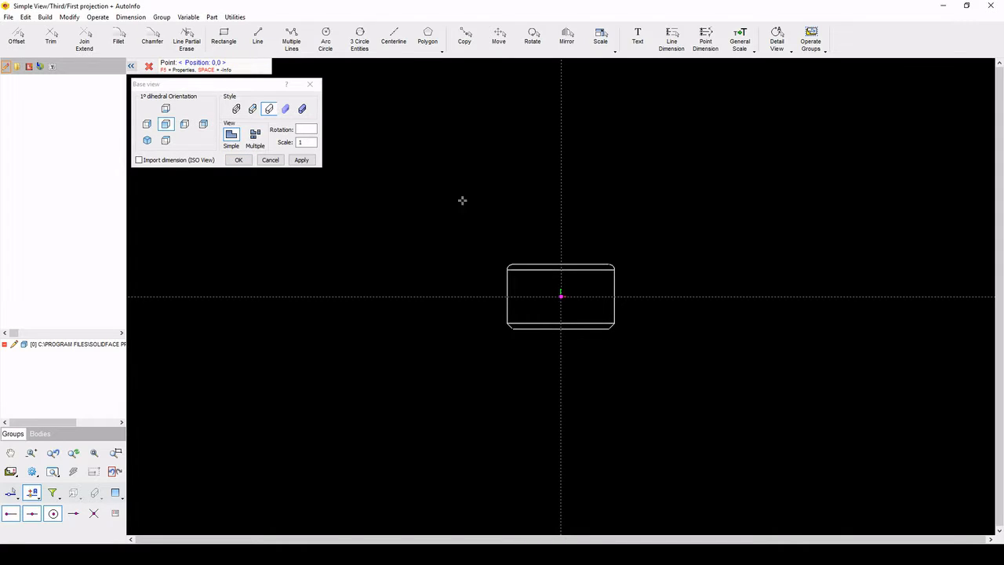
Place multiple views of the cube in hidden-line style: front view at the origin, with side, top and isometric views.
click(147, 140)
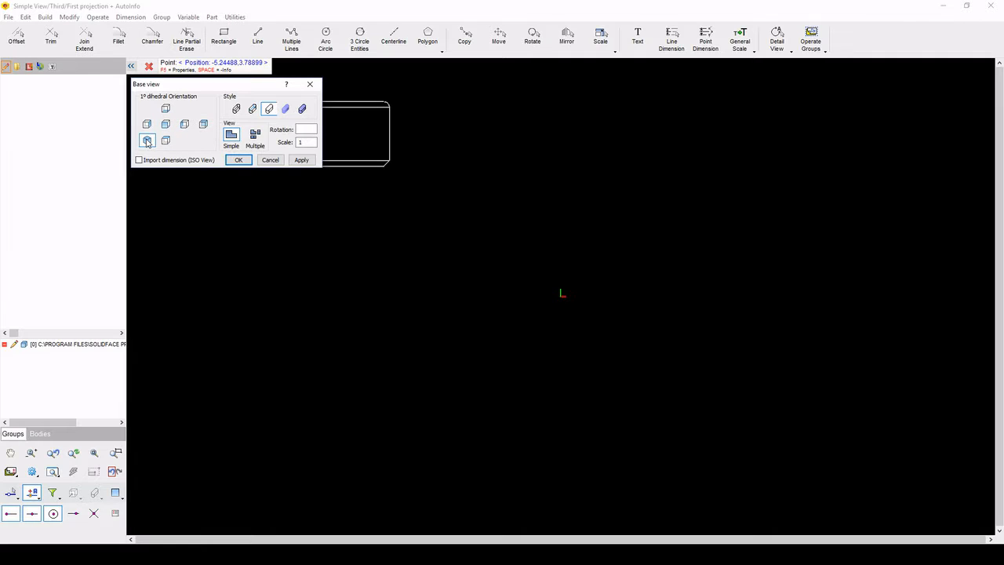
click(255, 138)
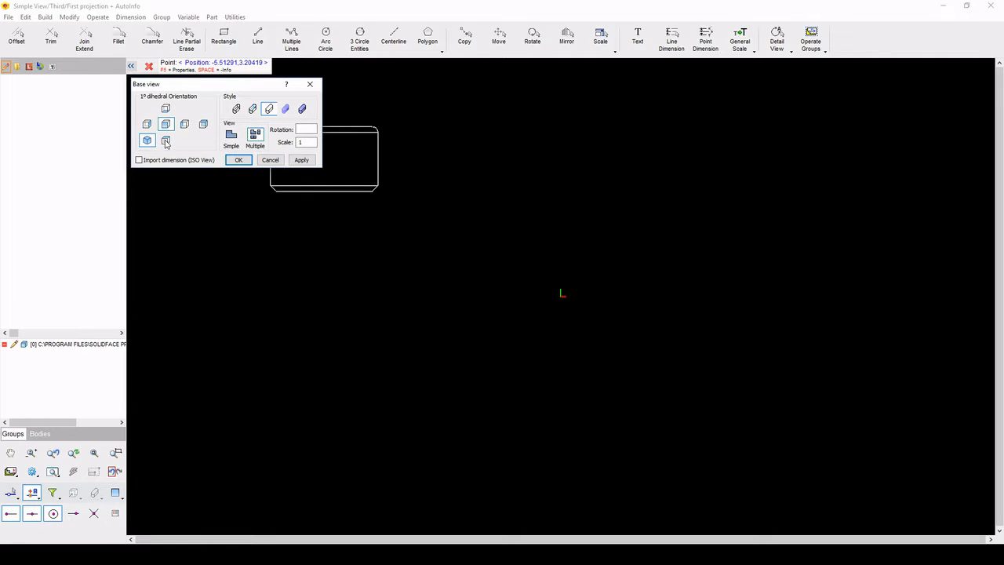
click(251, 113)
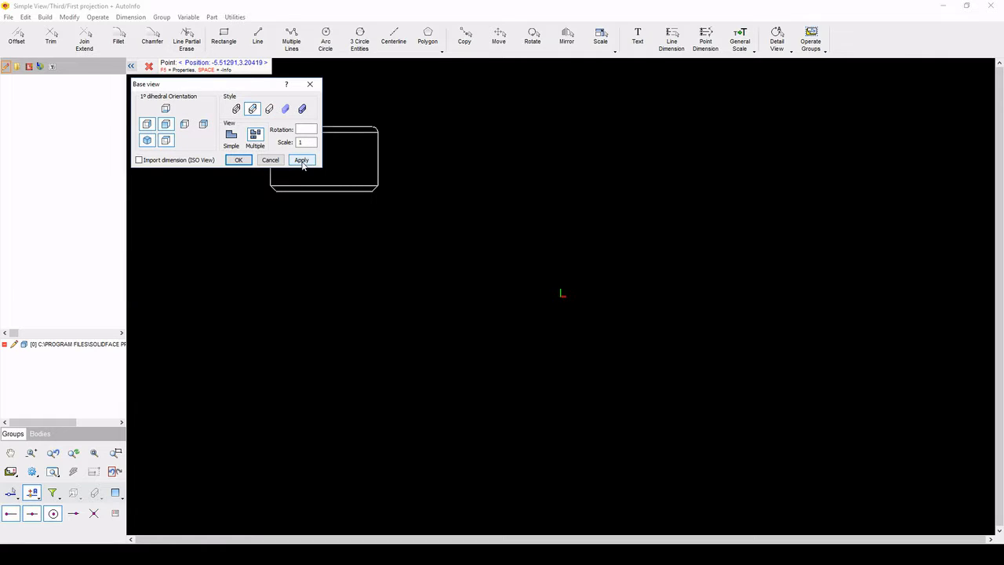
click(240, 160)
click(562, 296)
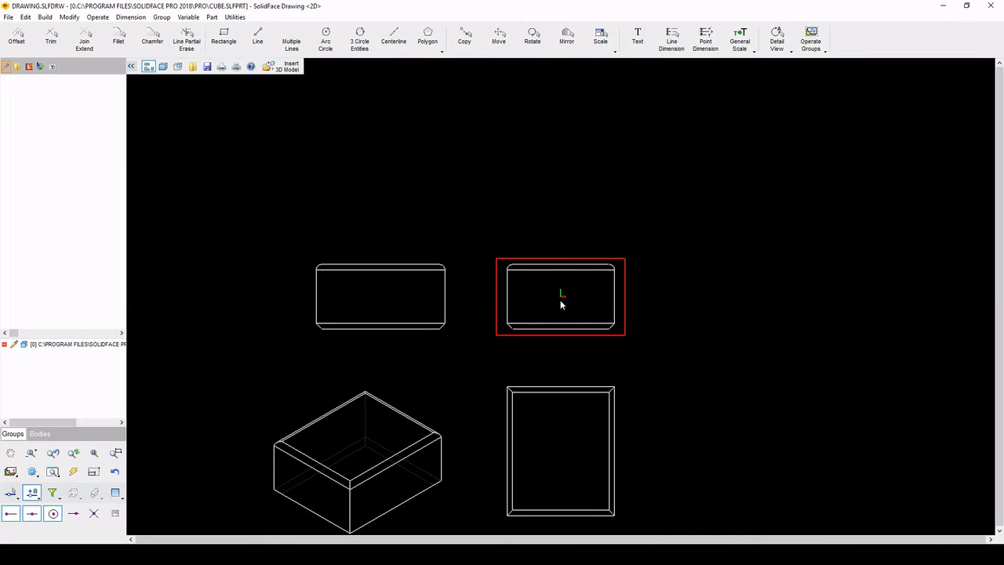
scroll(419, 497, down, 1)
scroll(394, 471, up, 2)
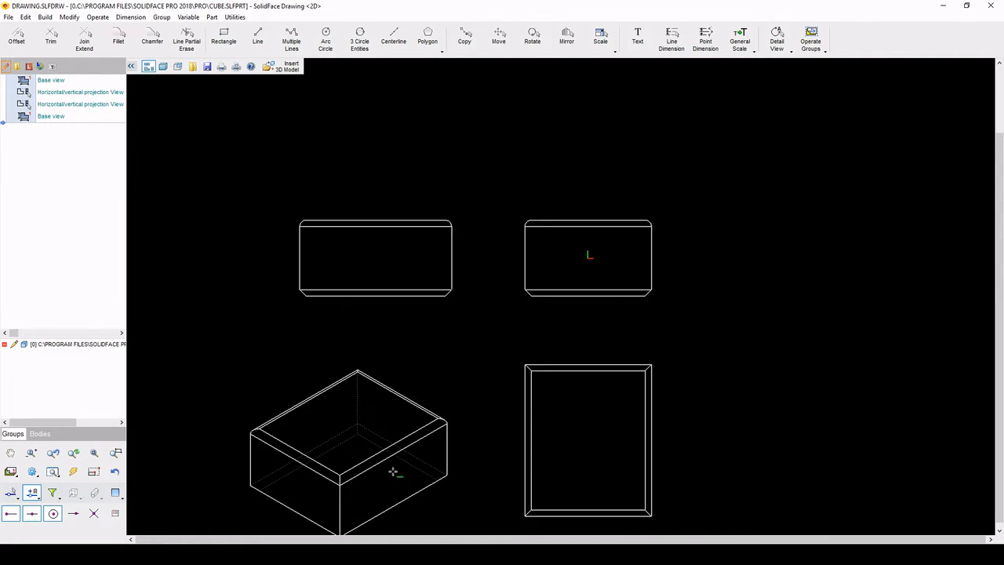
scroll(635, 206, down, 1)
scroll(635, 206, down, 1)
scroll(557, 278, up, 1)
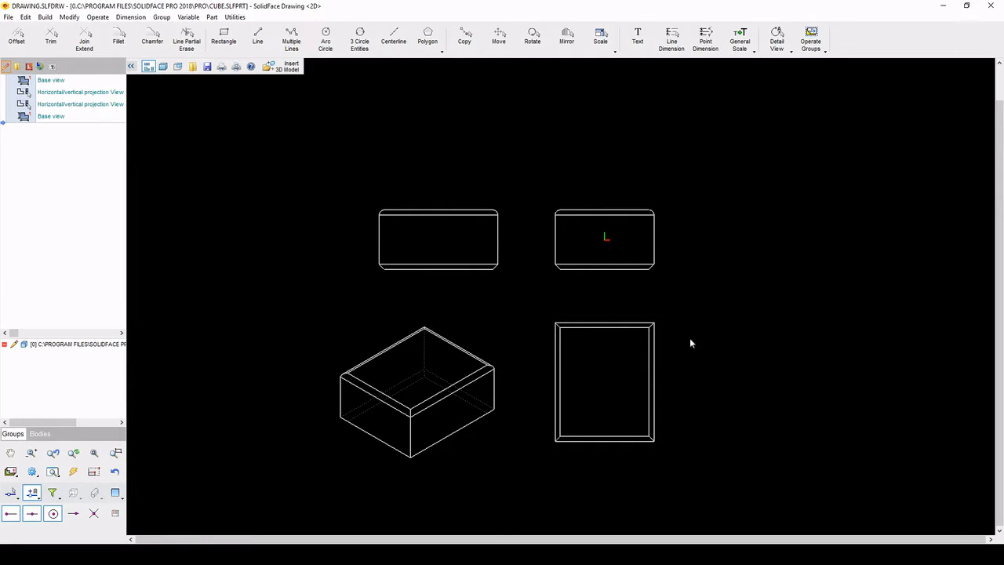
click(781, 50)
mouse_move(738, 51)
click(793, 135)
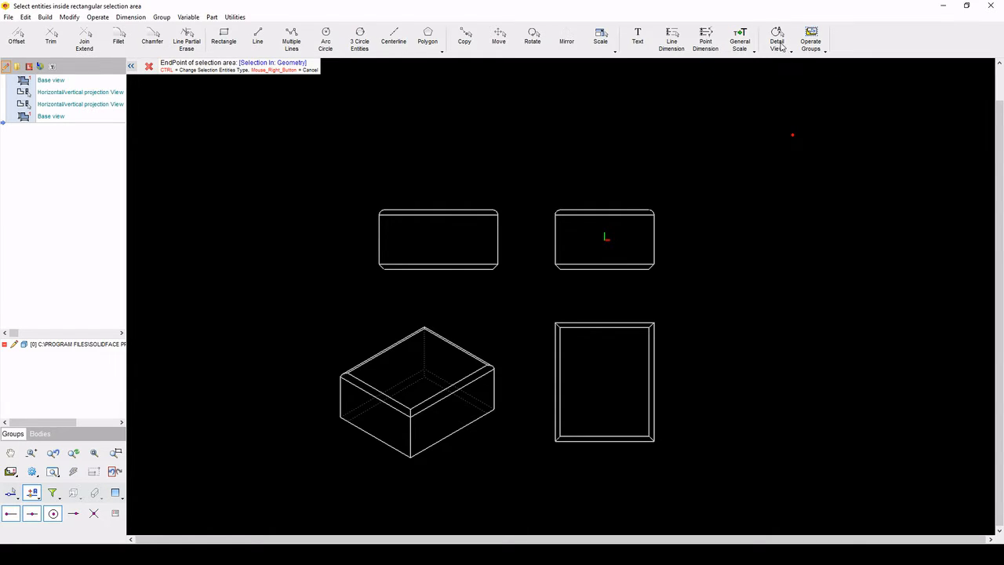
click(794, 118)
Insert a single isometric 3D view of the cube in shaded style beside the wireframe views.
click(781, 45)
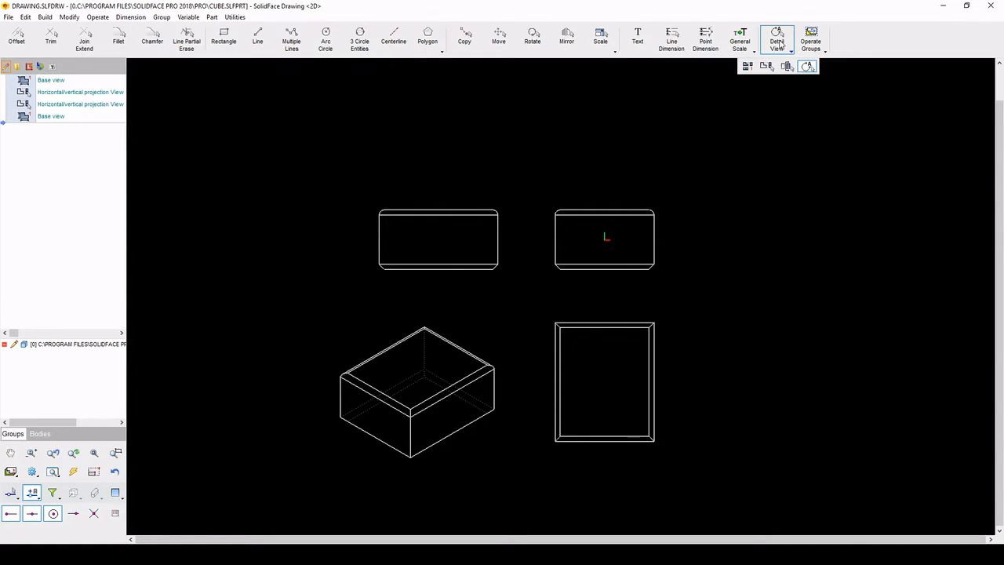
click(747, 68)
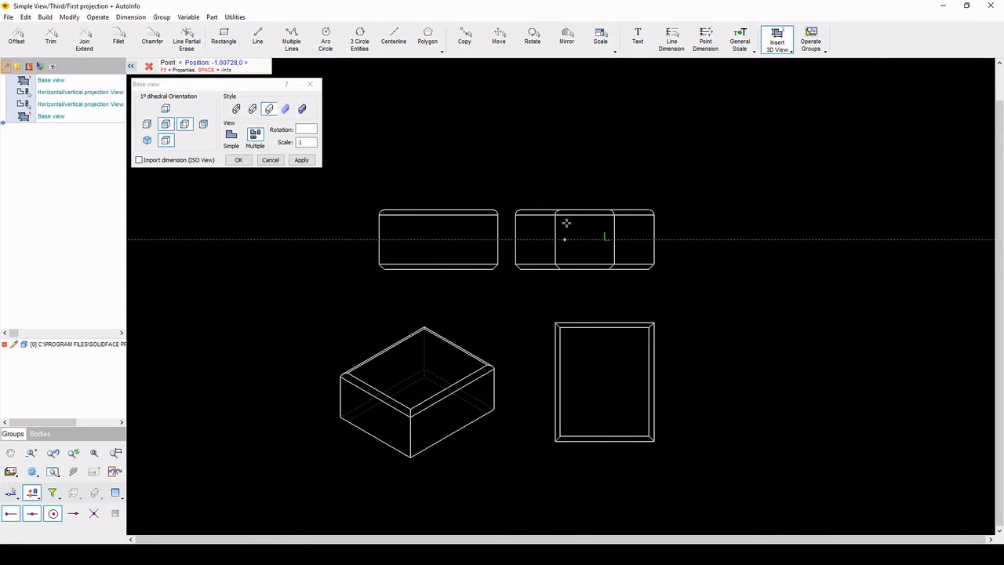
click(302, 110)
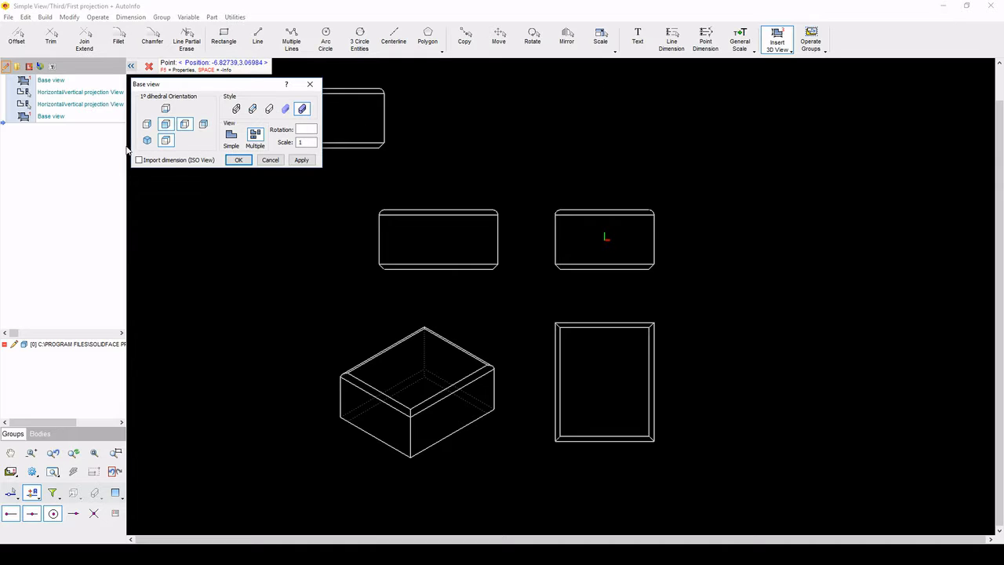
click(235, 138)
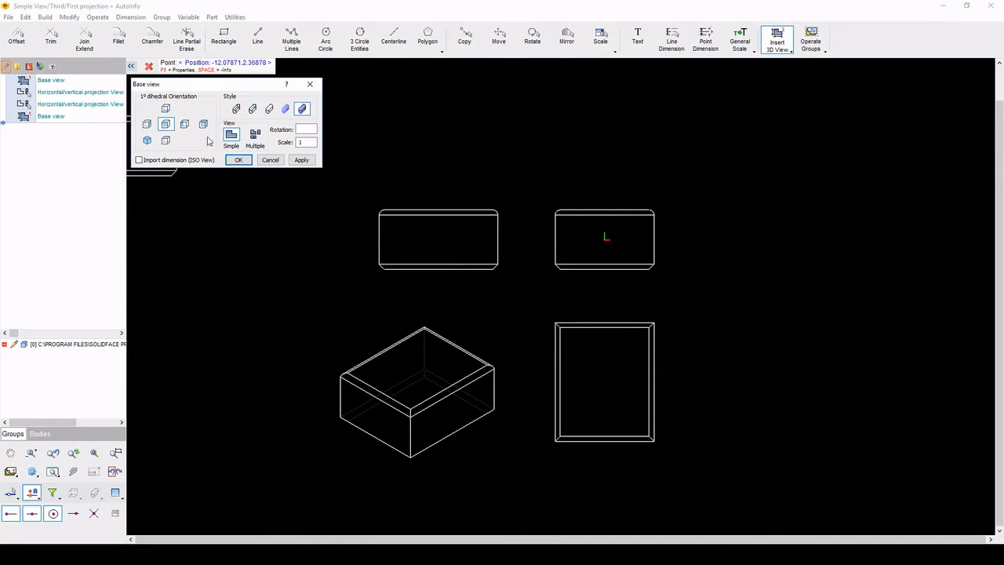
click(148, 140)
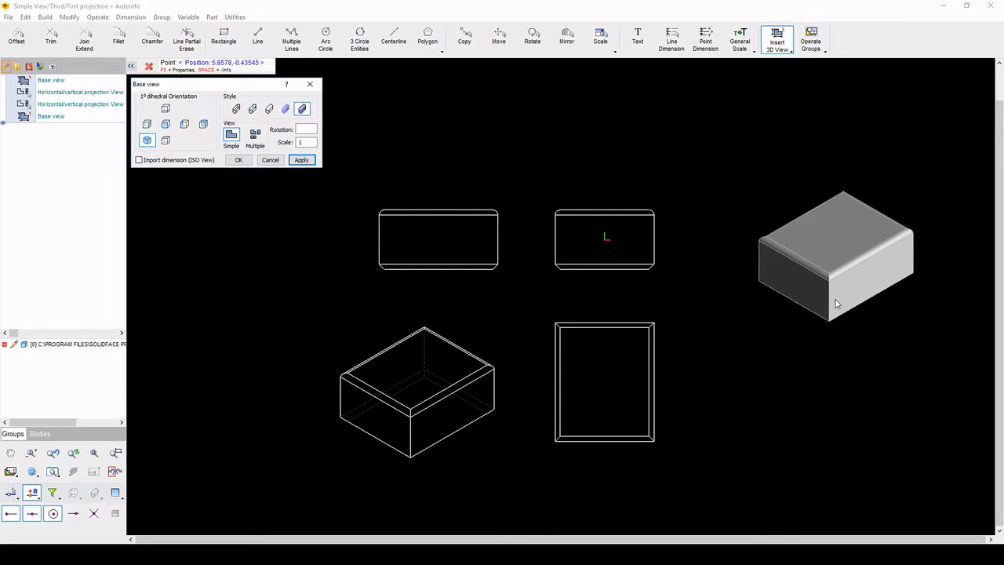
click(836, 305)
scroll(359, 272, down, 1)
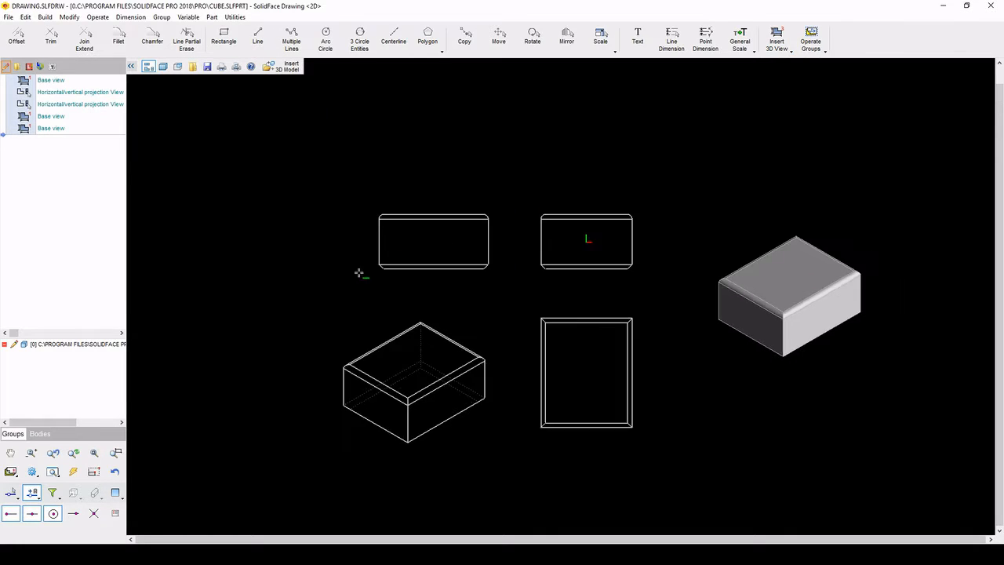
scroll(314, 274, down, 2)
scroll(813, 324, up, 2)
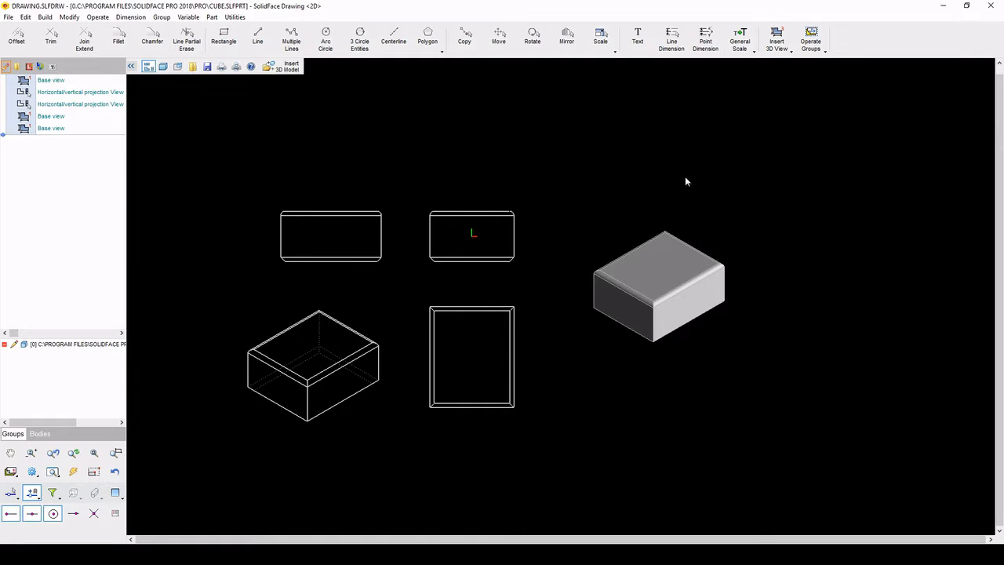
click(779, 45)
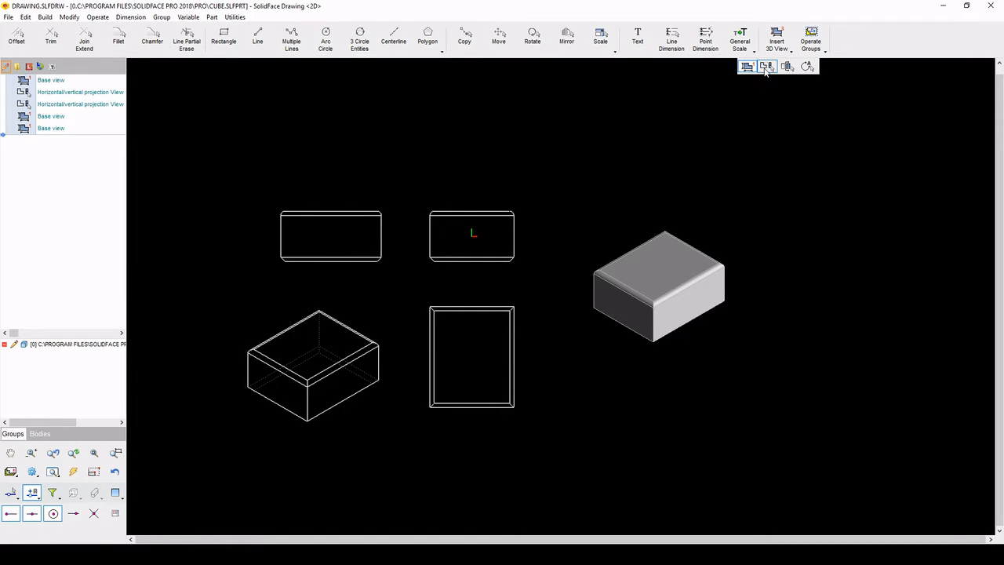
click(766, 68)
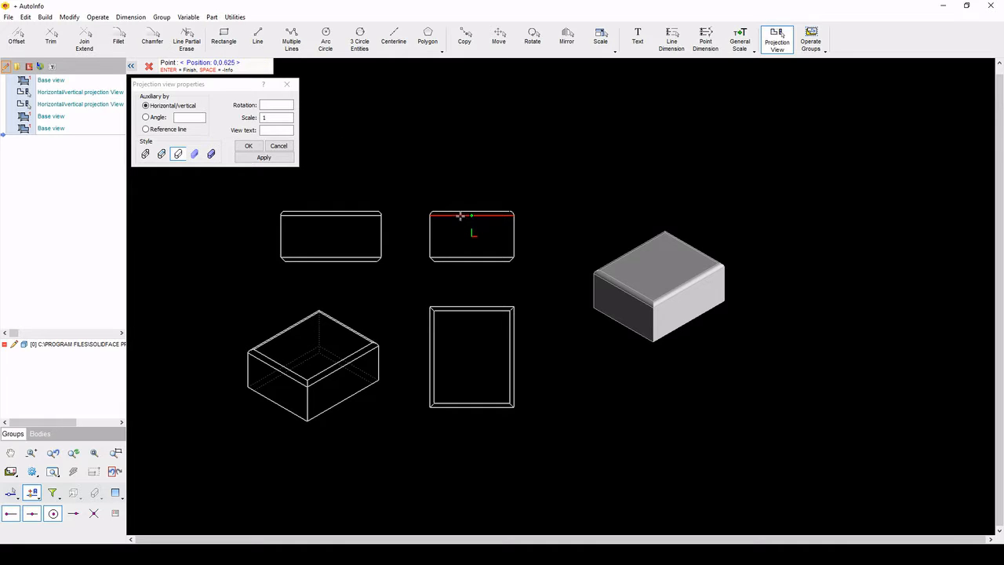
key(Escape)
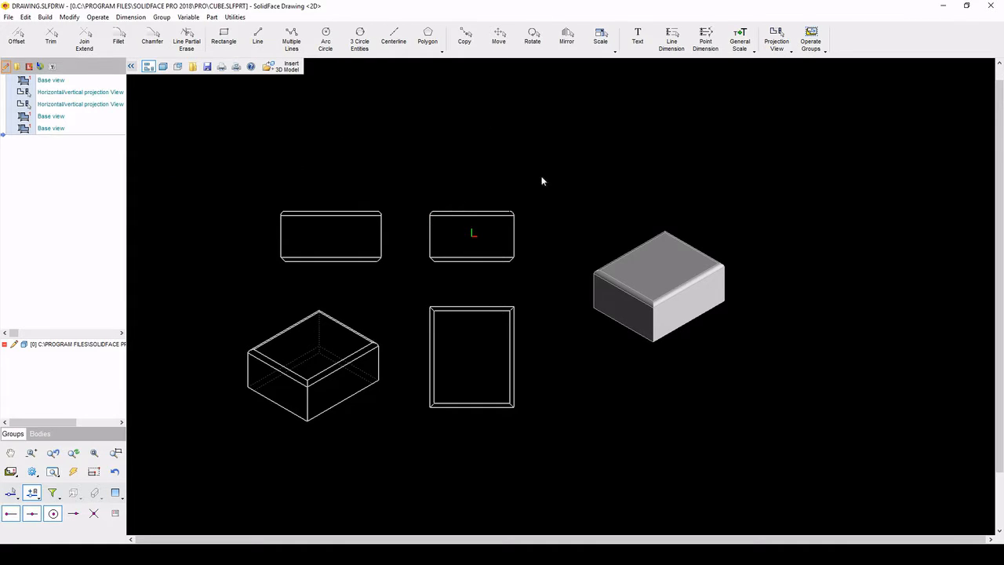
Try out horizontal and vertical projection views from the front view of the cube.
click(458, 229)
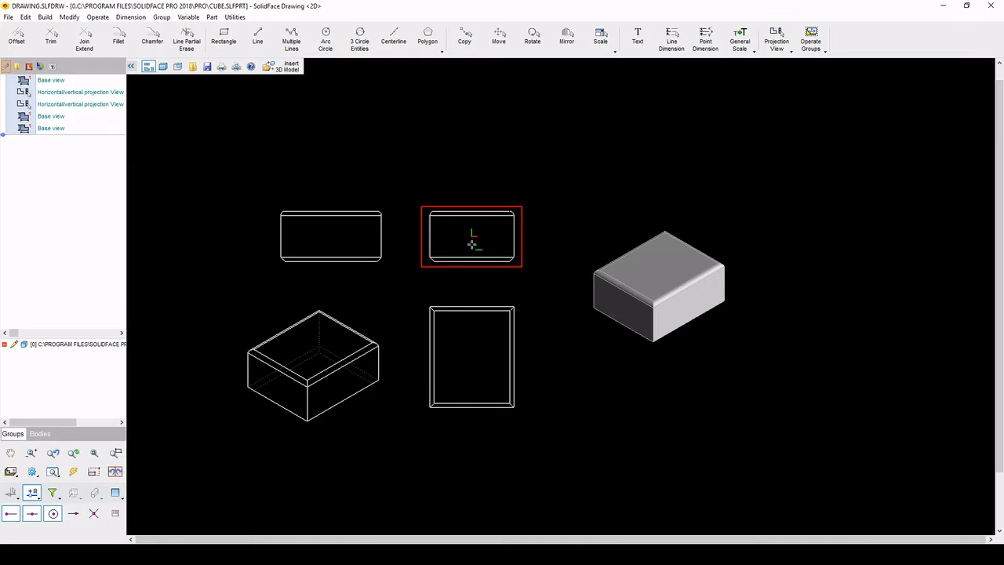
click(771, 46)
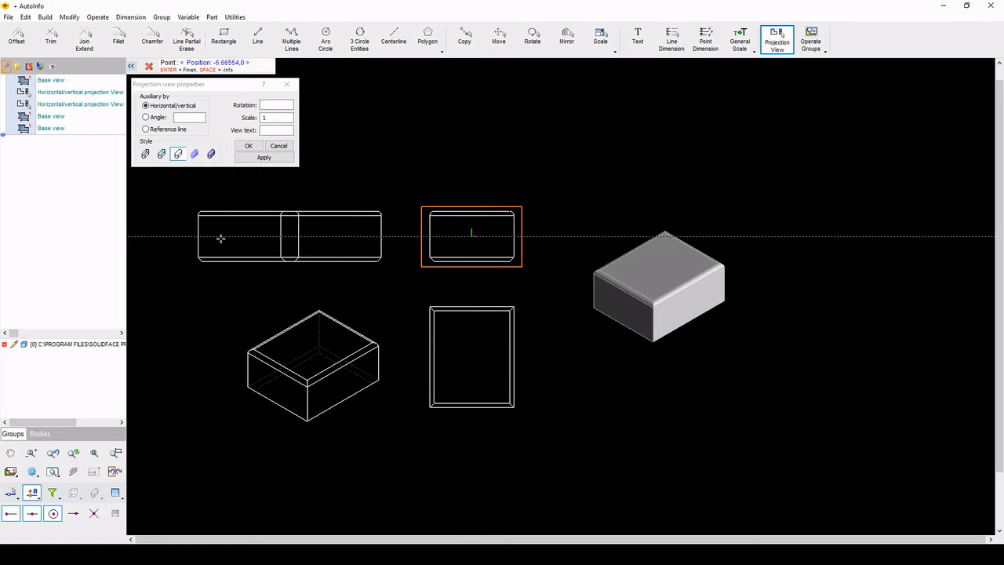
click(434, 360)
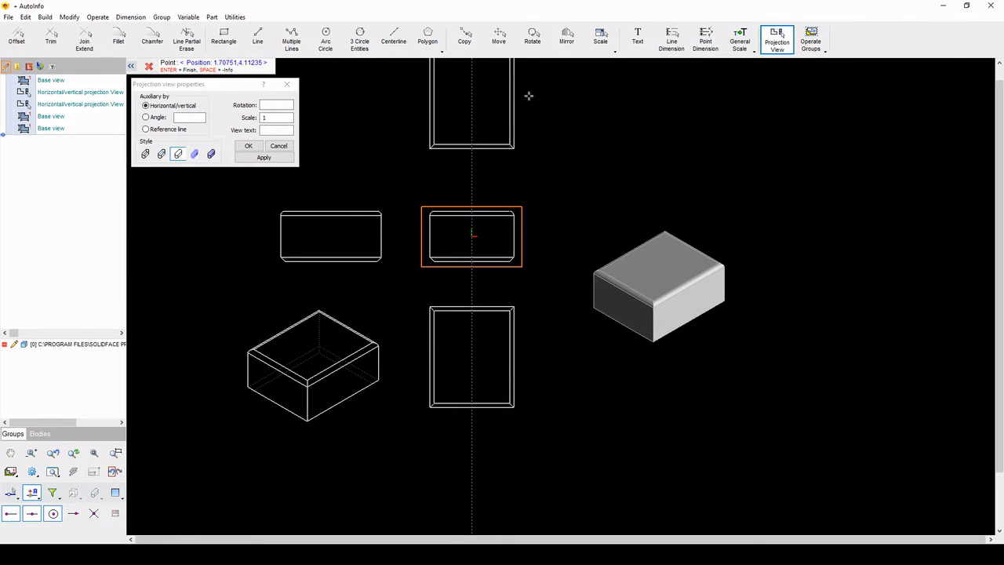
key(Return)
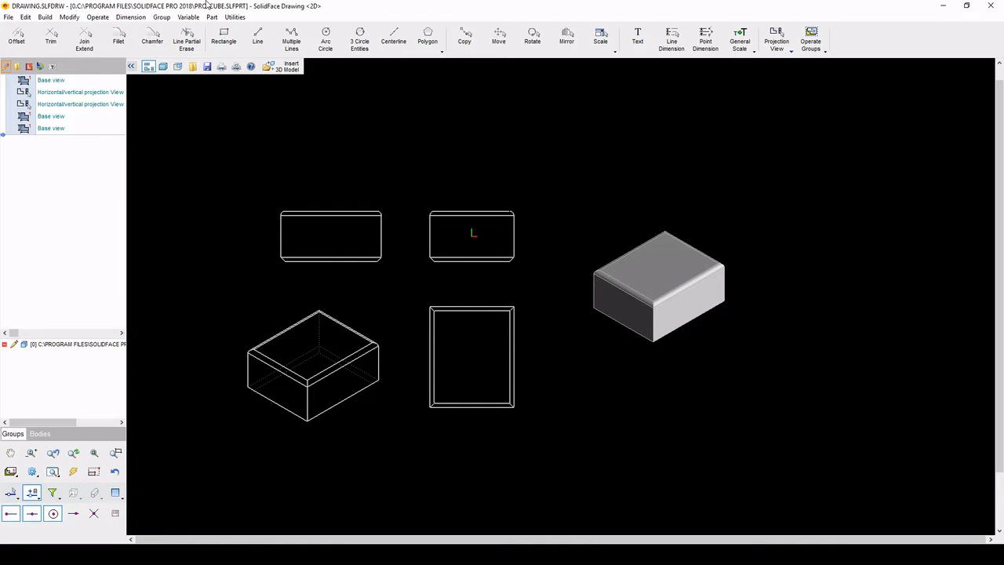
Try out a shaded horizontal/vertical projection view from the shaded isometric view.
click(617, 297)
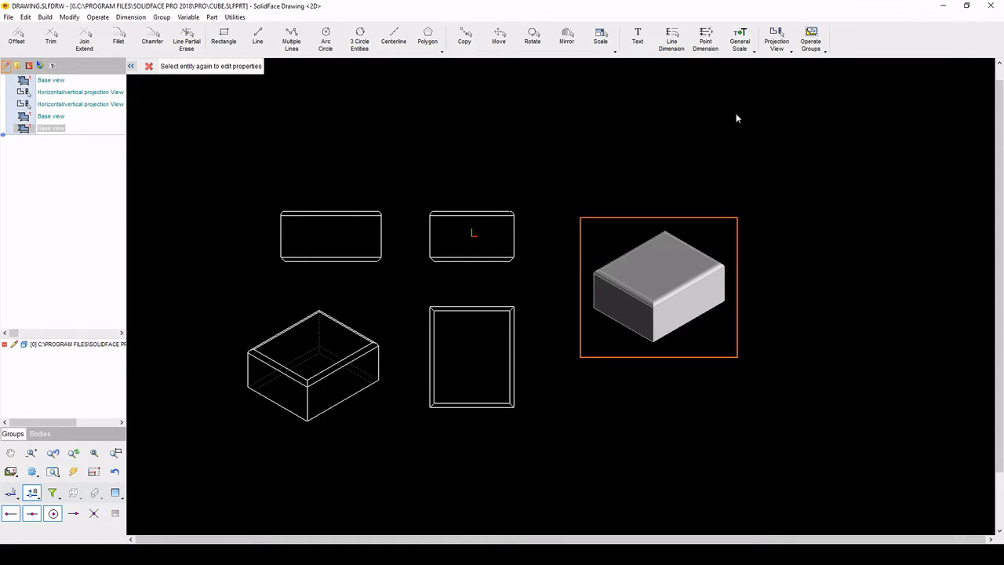
click(776, 39)
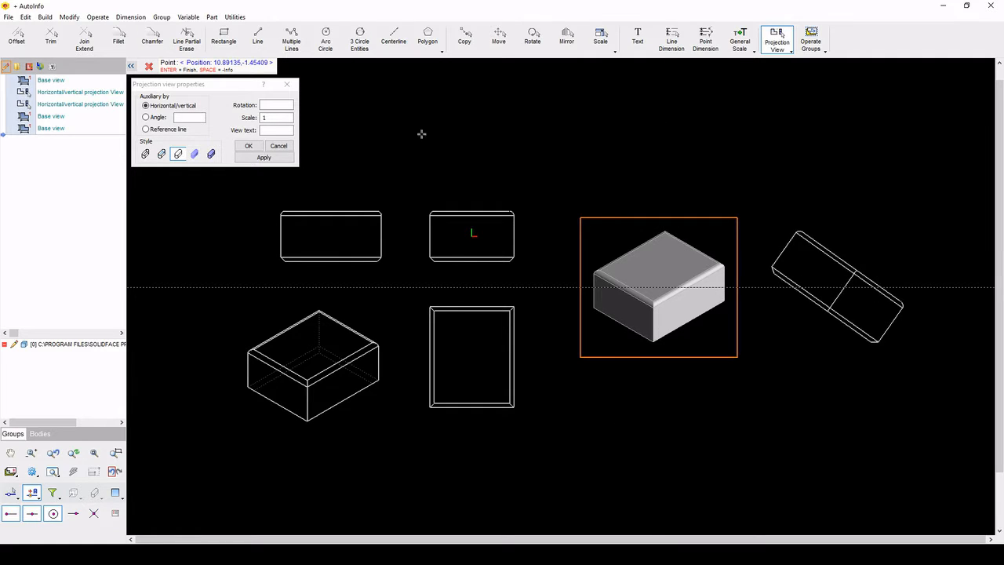
click(211, 153)
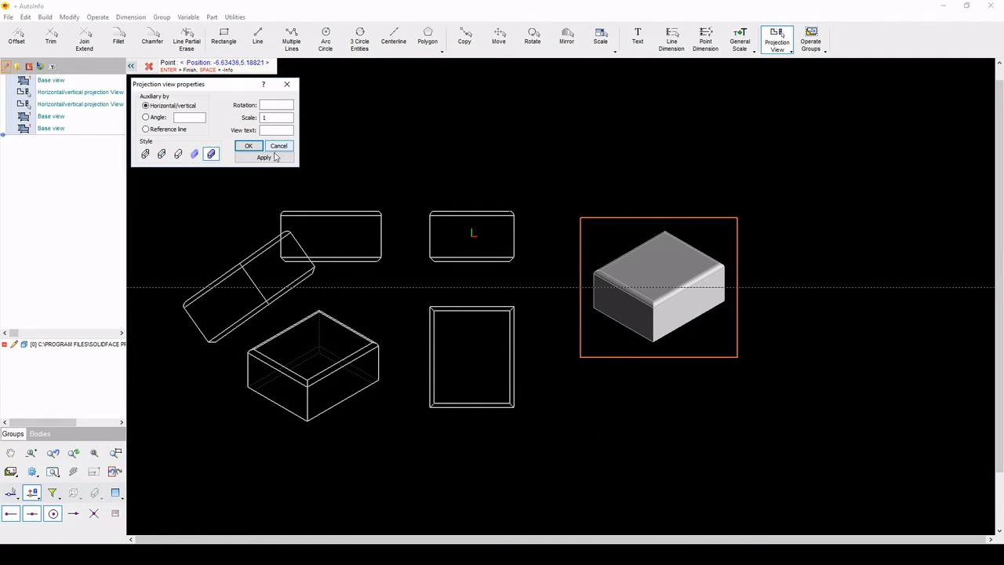
click(275, 160)
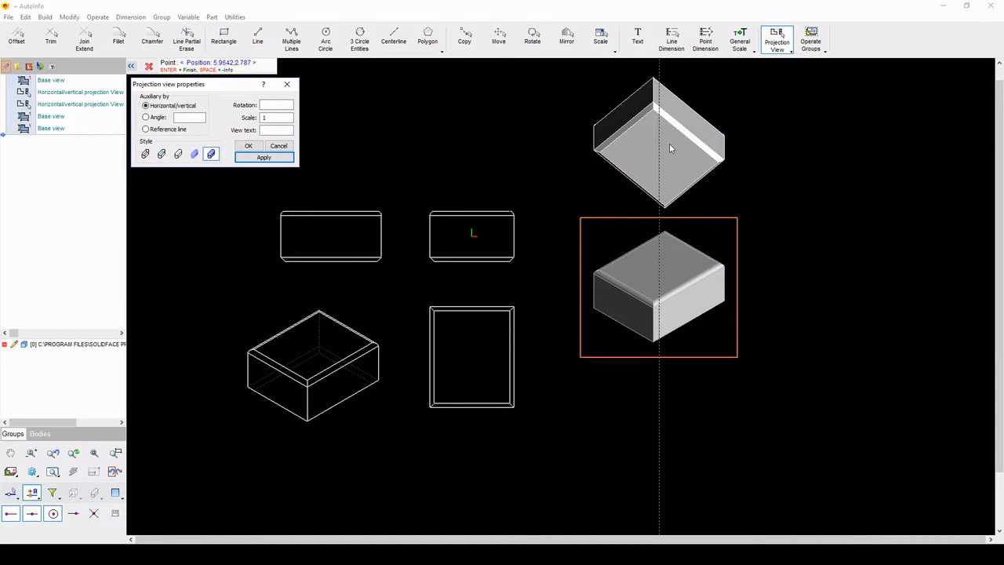
key(Escape)
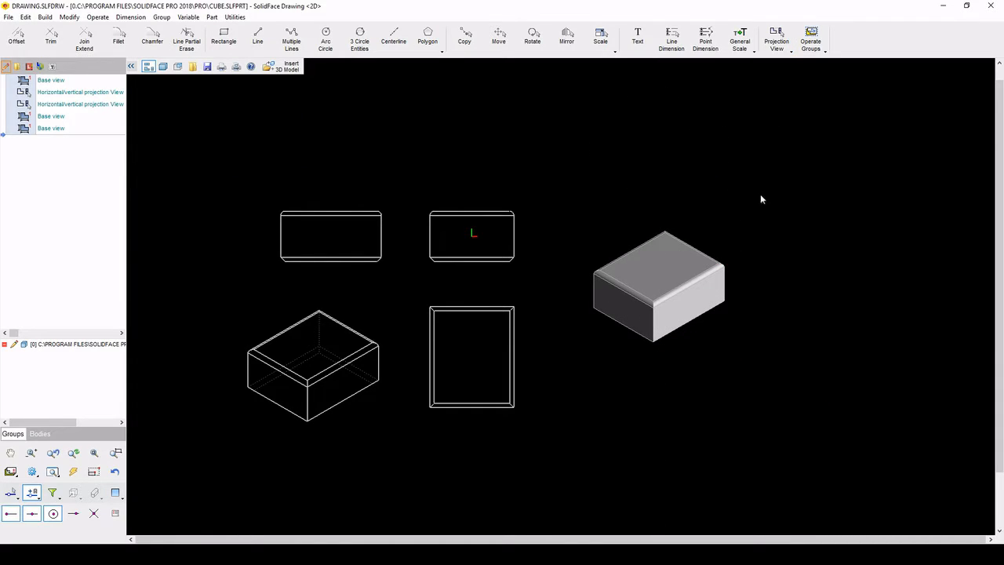
click(783, 41)
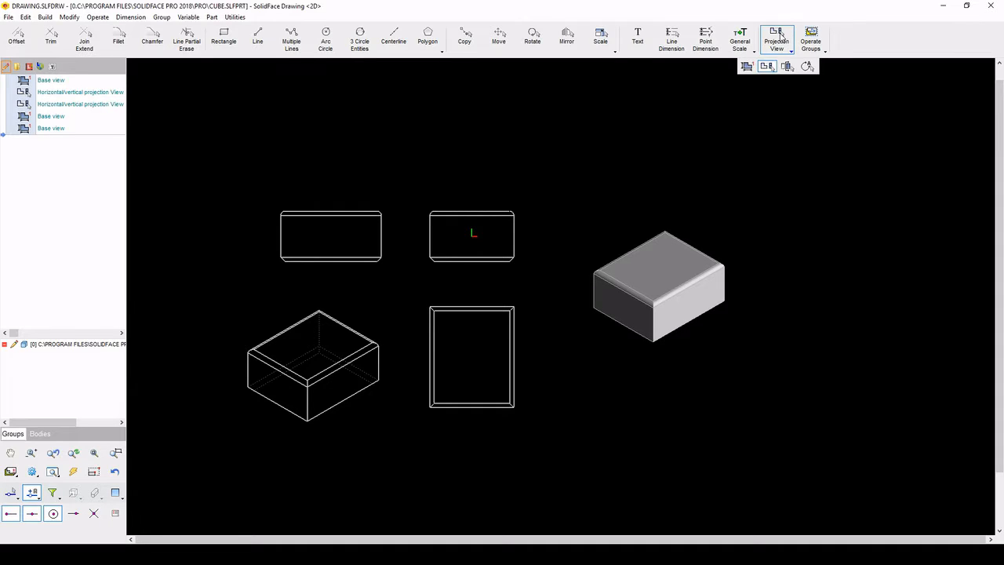
click(785, 66)
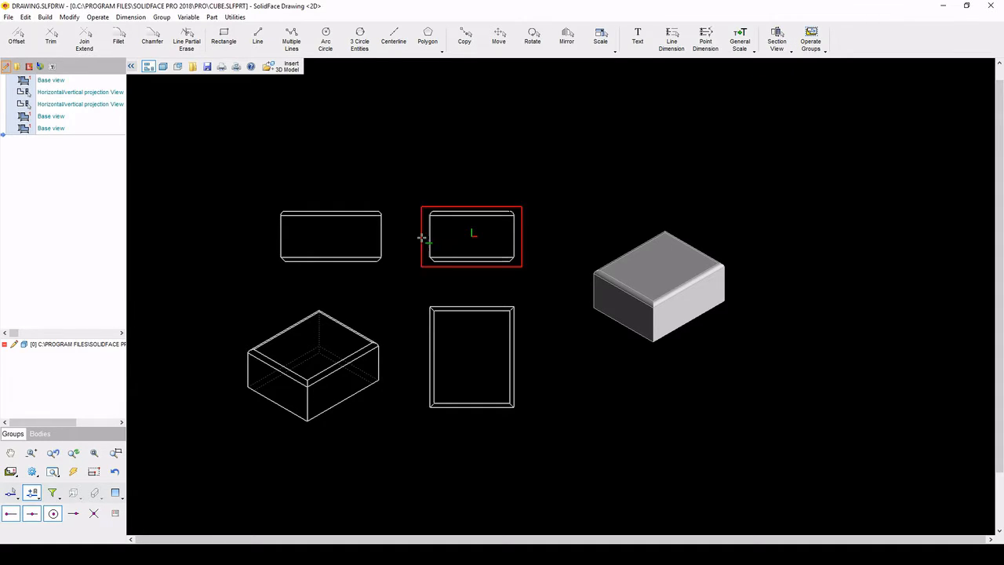
click(467, 252)
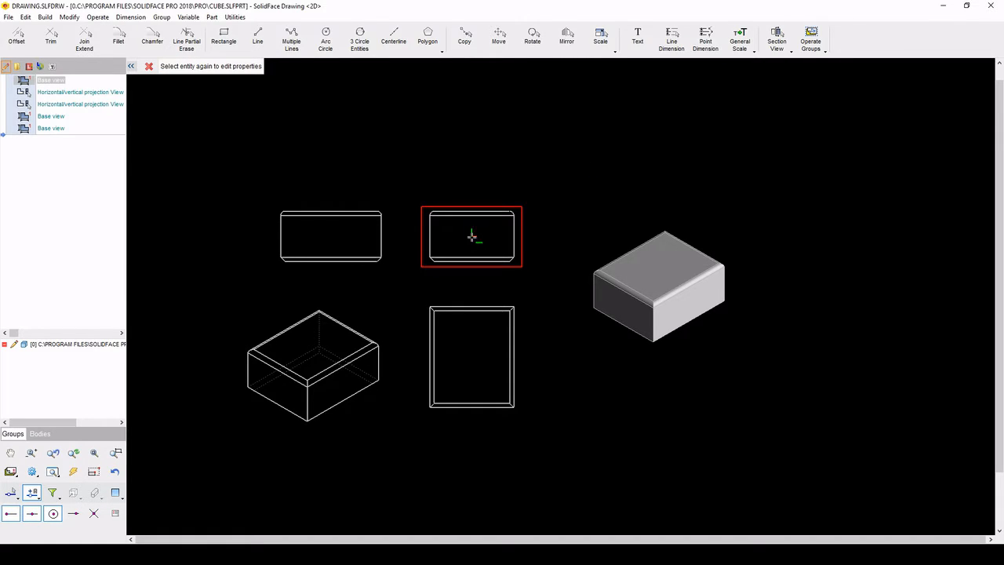
click(773, 45)
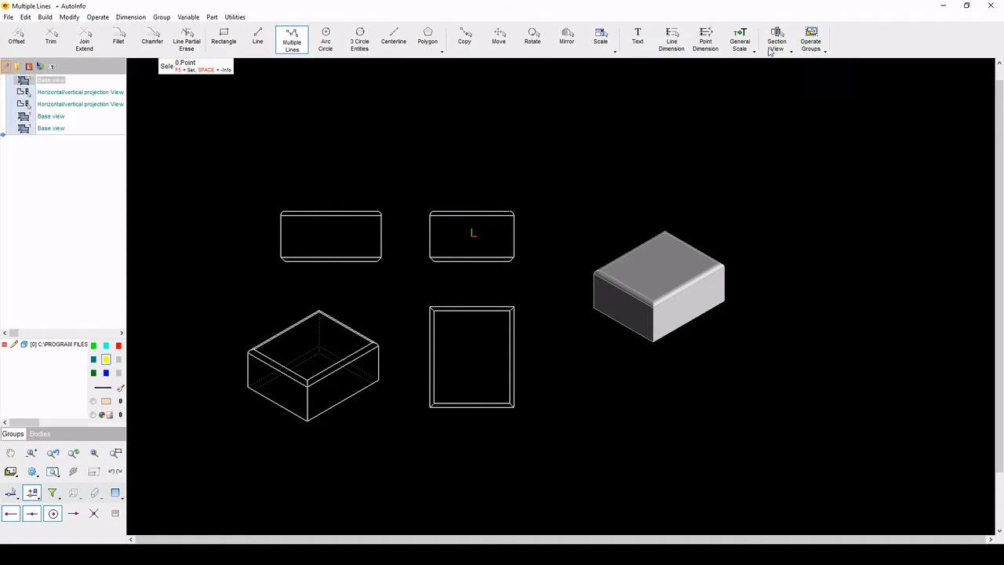
click(474, 189)
click(475, 280)
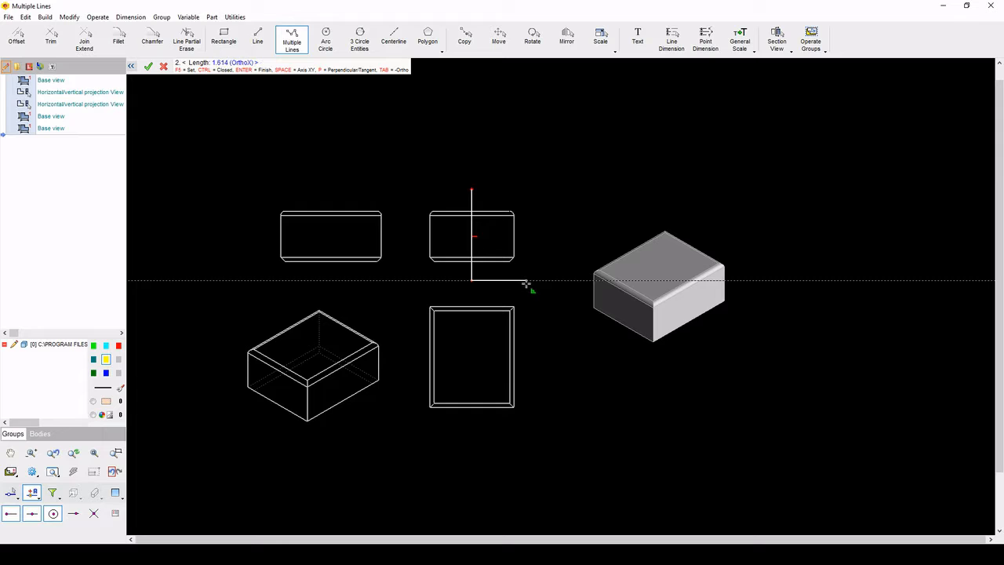
click(527, 281)
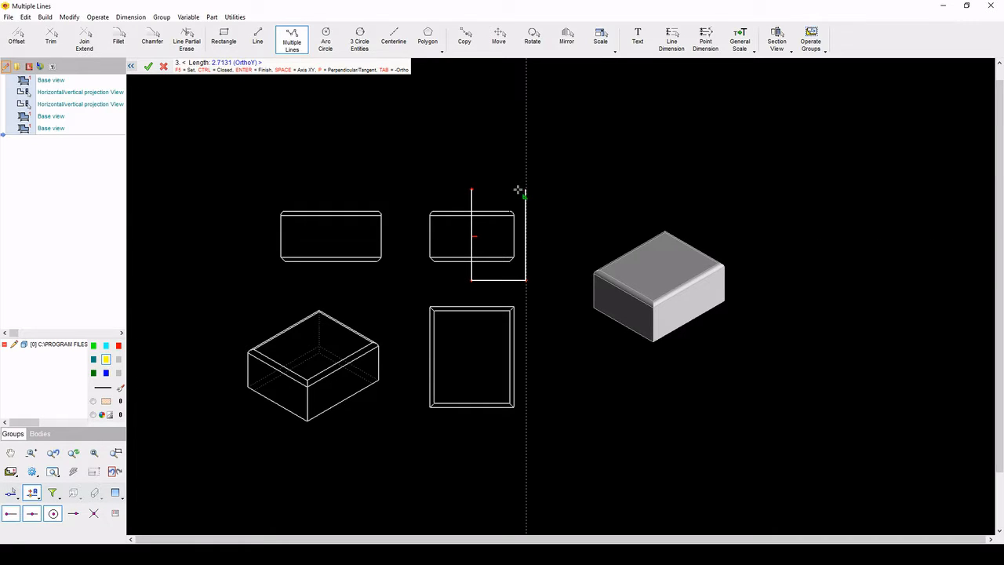
click(523, 190)
key(space)
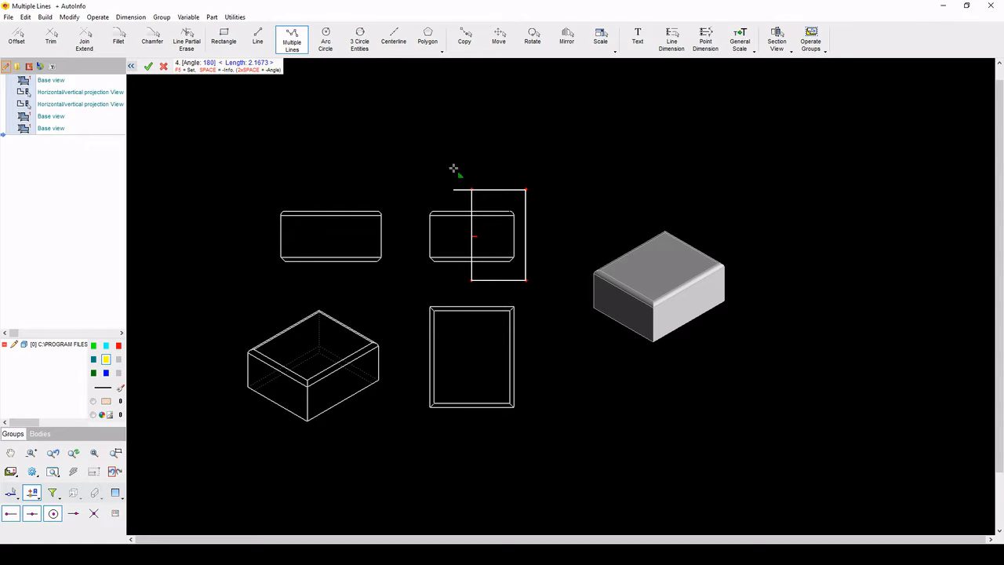
key(F5)
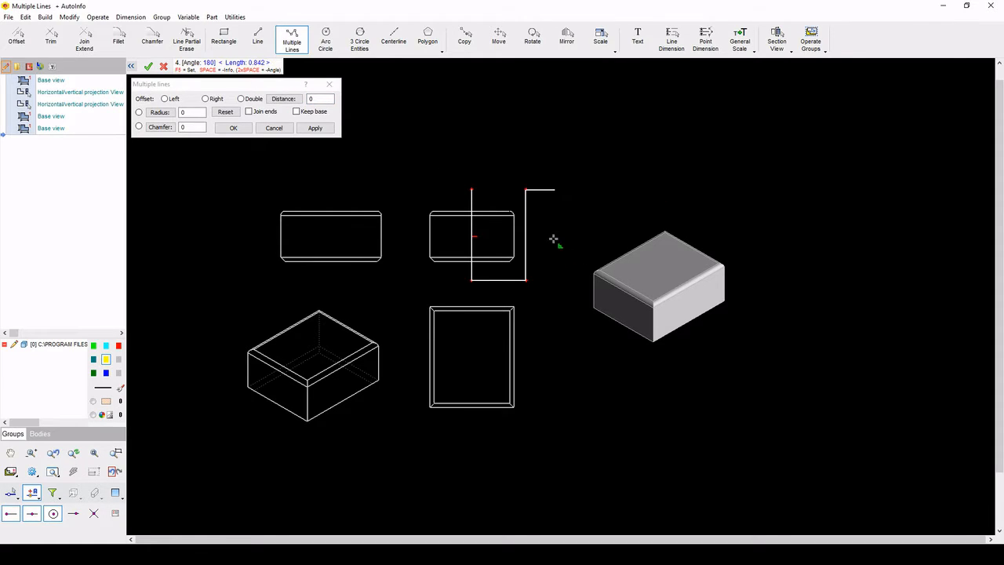
key(Escape)
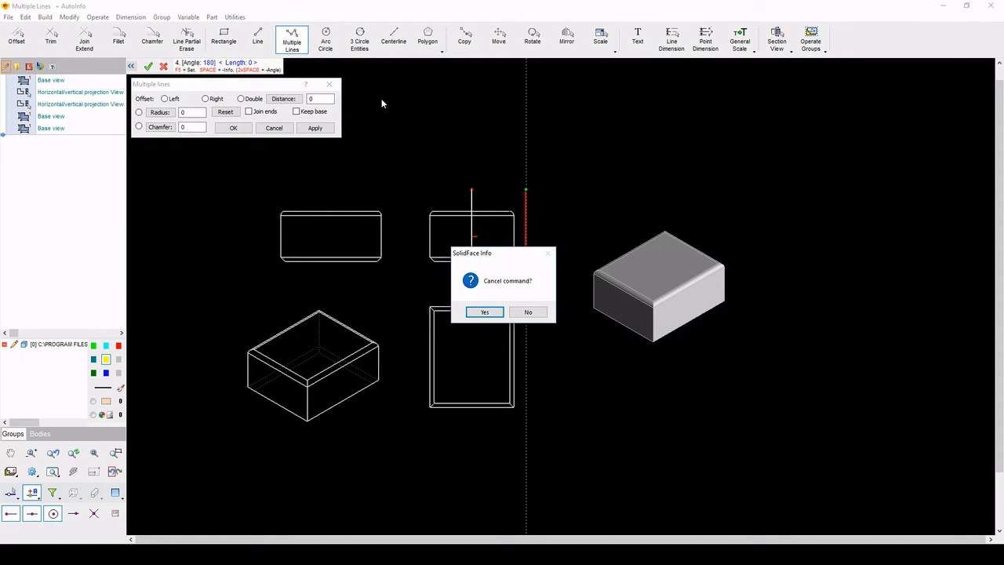
click(486, 312)
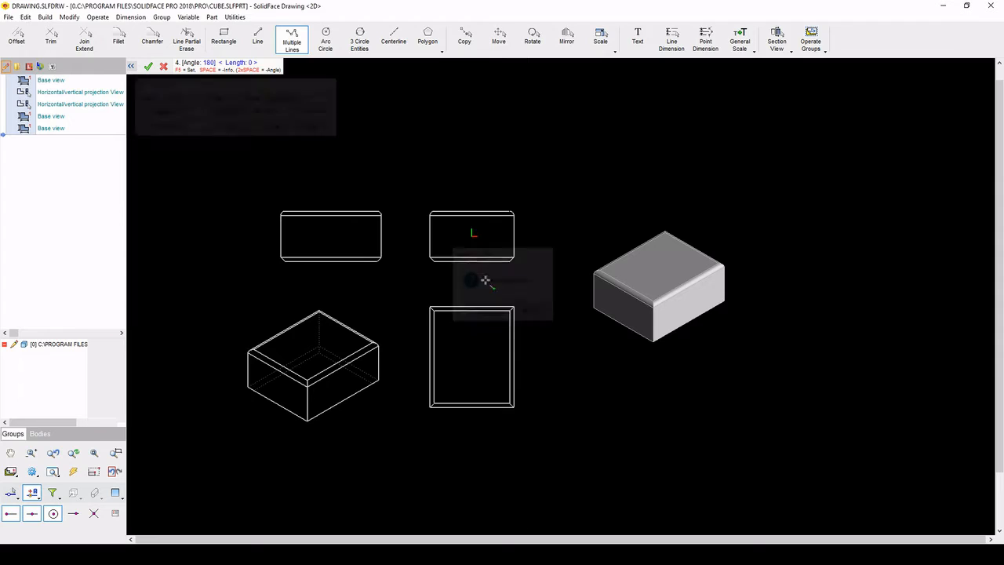
Start a section view from the front view and draw a straight vertical section line through its centre, extending past both edges.
click(777, 43)
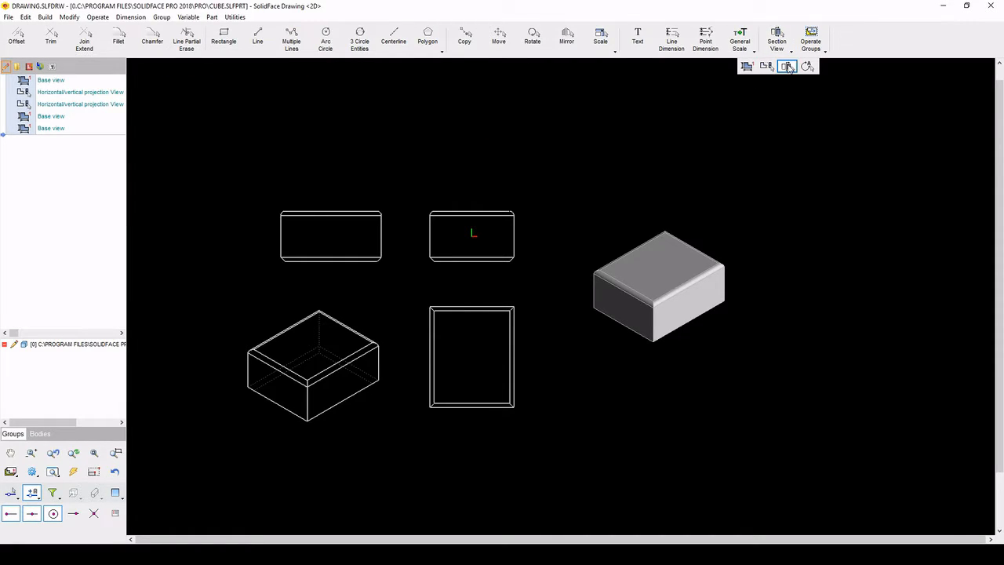
click(788, 67)
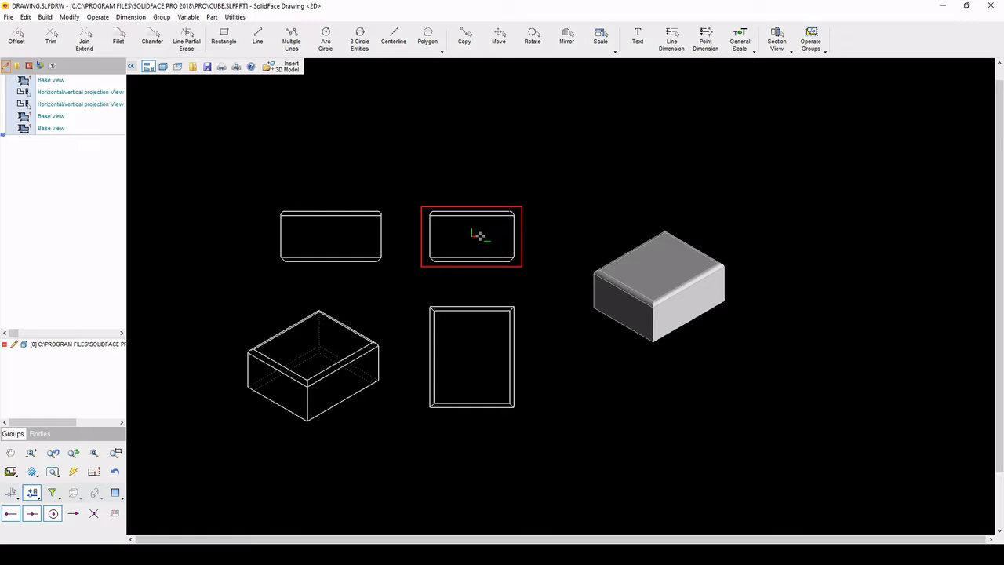
click(477, 234)
click(291, 40)
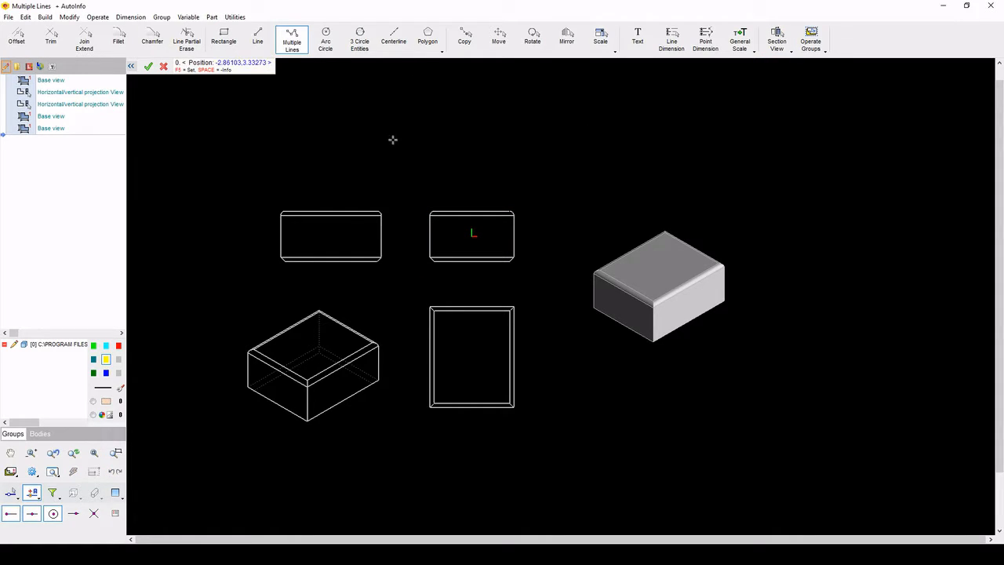
click(474, 277)
click(472, 189)
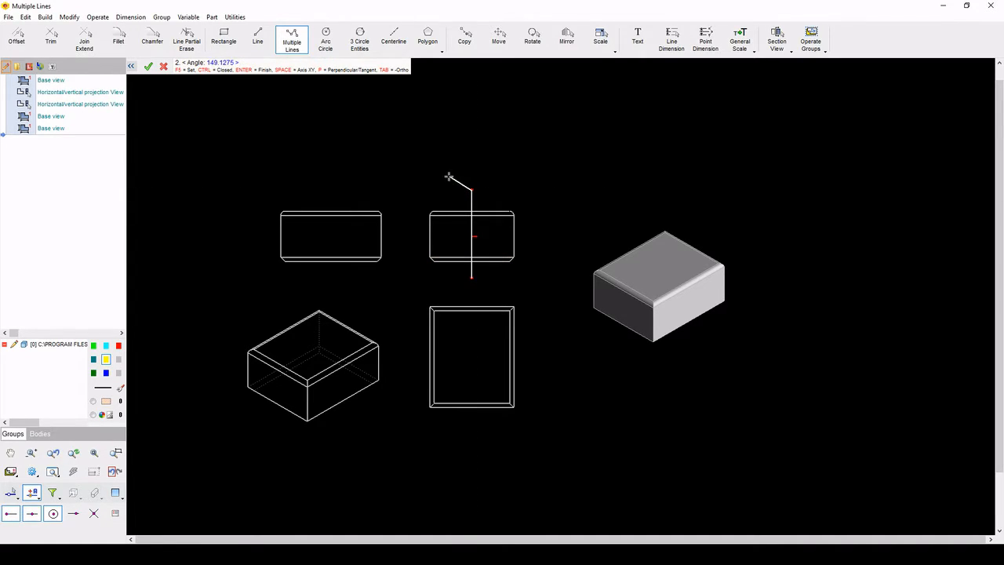
key(Return)
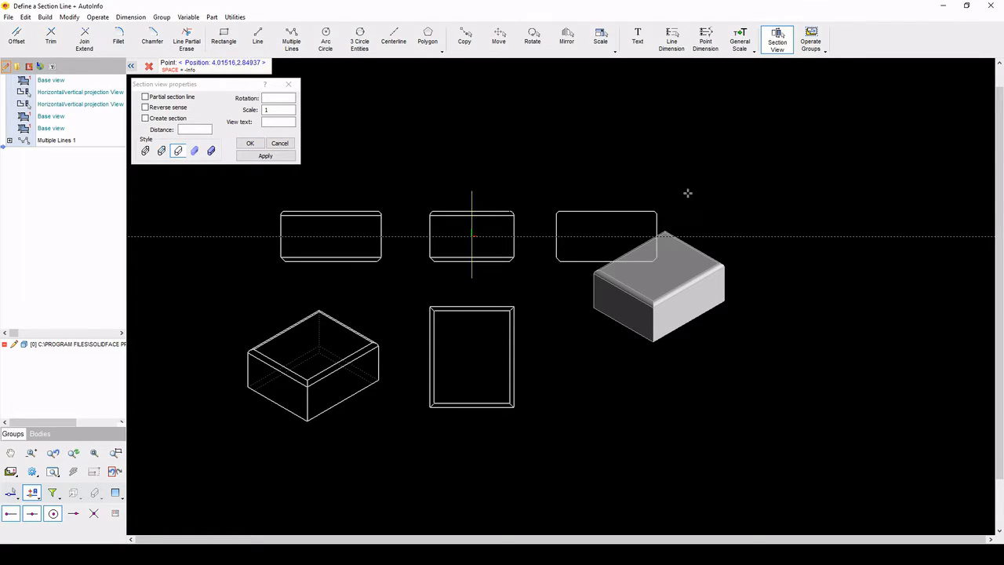
Give the section view the first line style offered and place it directly above the front view.
click(161, 151)
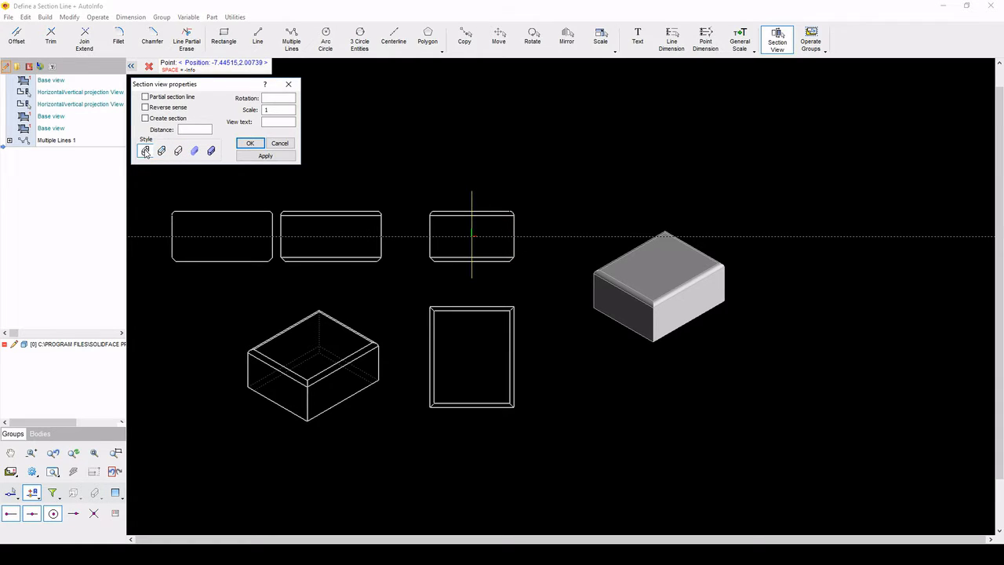
click(145, 151)
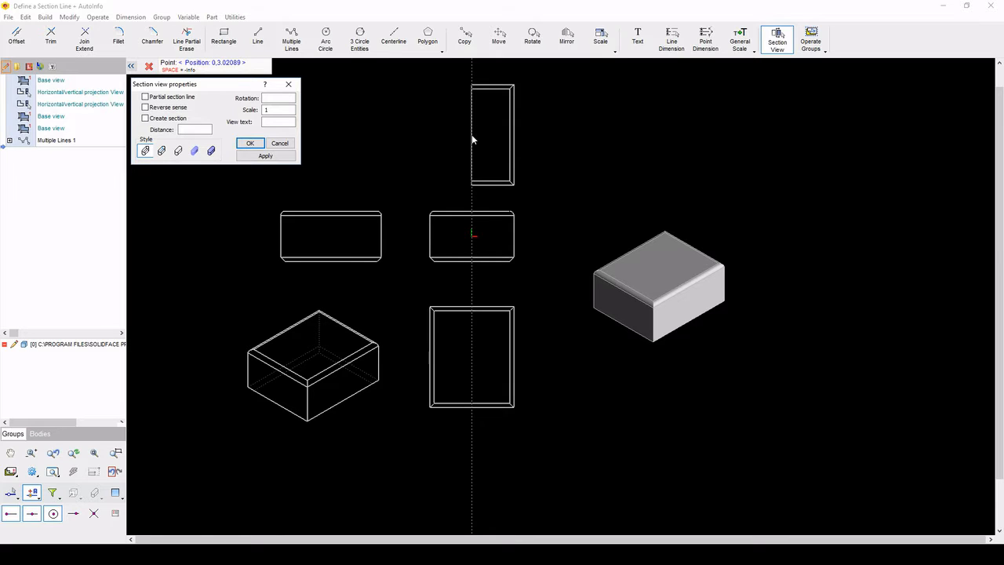
click(471, 133)
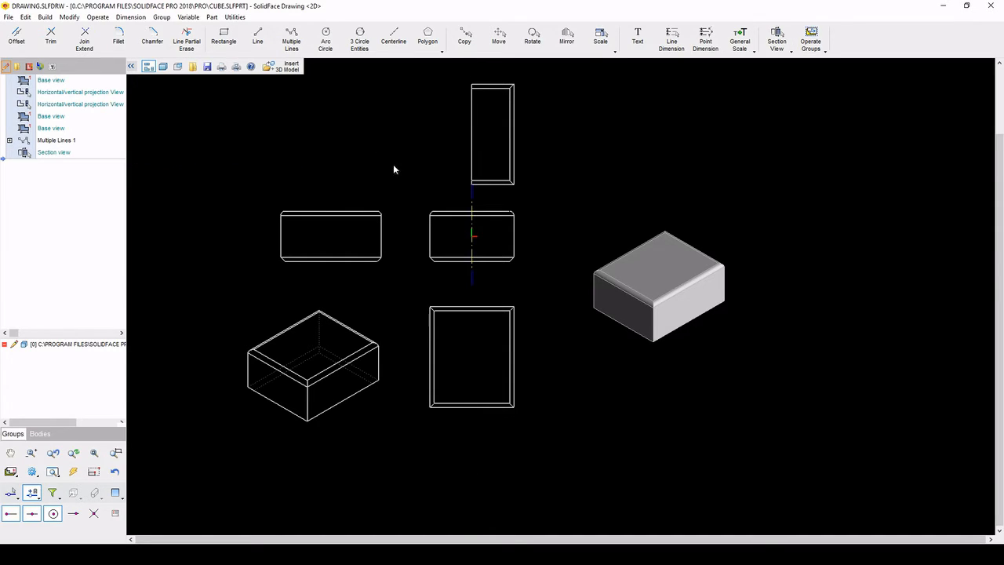
Examine the section line on the front view and the resulting section view above it.
scroll(473, 219, up, 5)
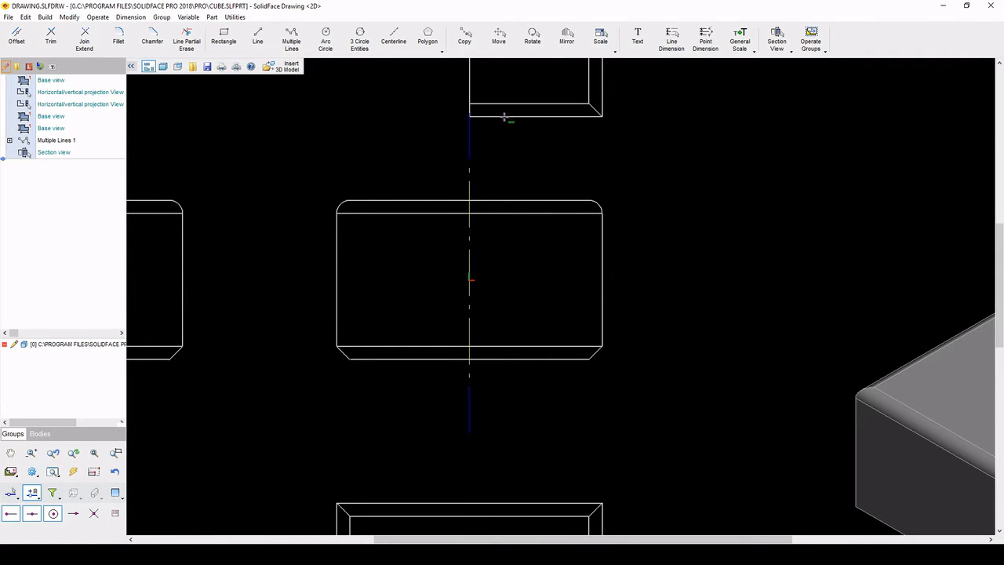
scroll(527, 181, down, 5)
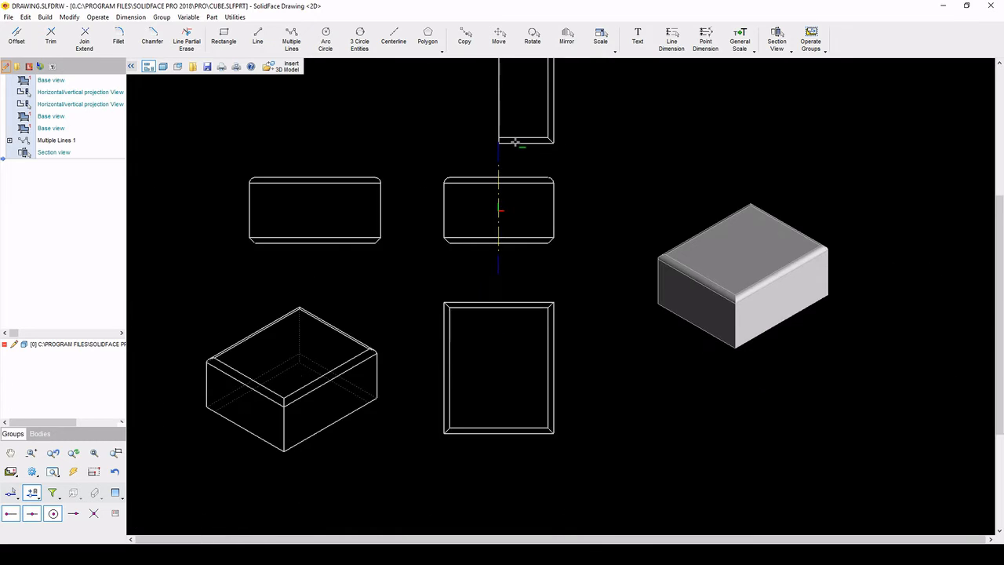
scroll(525, 124, up, 6)
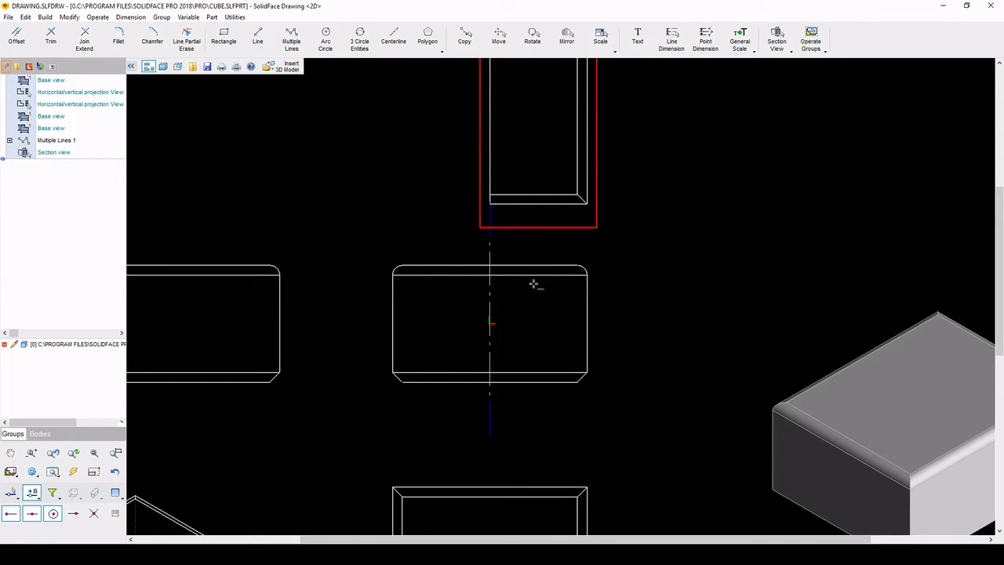
scroll(480, 463, down, 3)
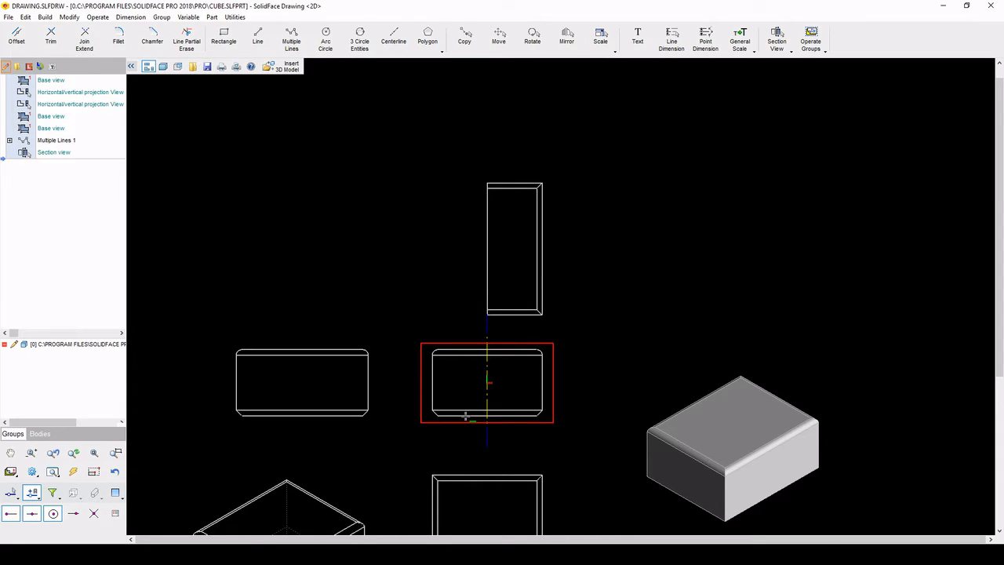
scroll(448, 463, down, 2)
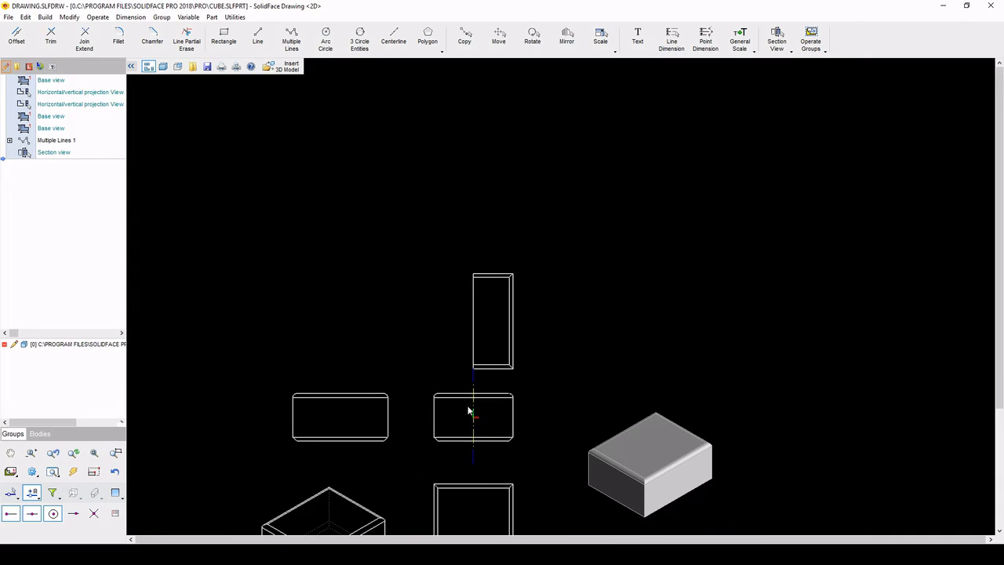
scroll(366, 266, down, 2)
scroll(422, 468, up, 1)
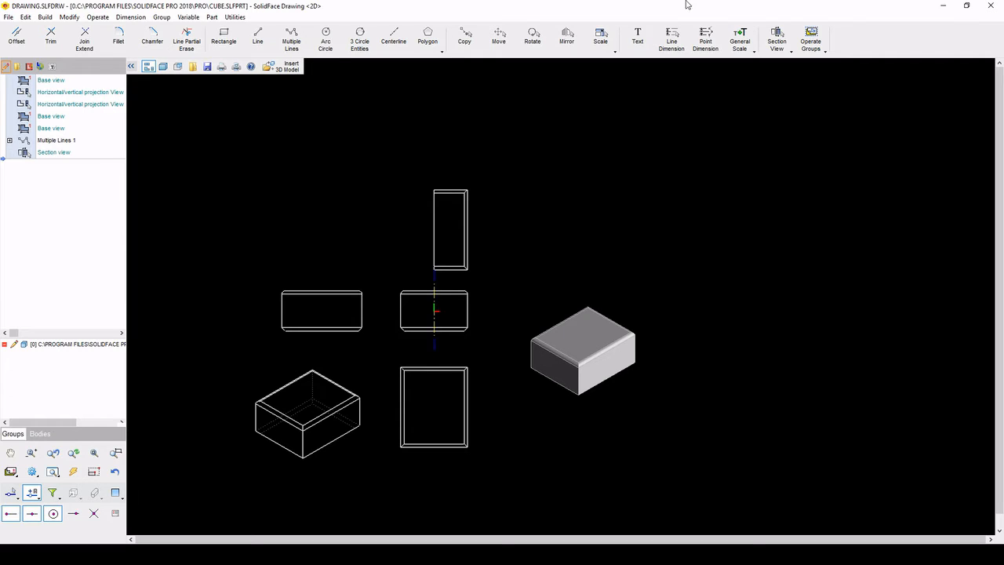
Start a detail view from the shaded isometric view and draw a small circle around the rear corner of the cube's top face.
click(790, 43)
click(808, 67)
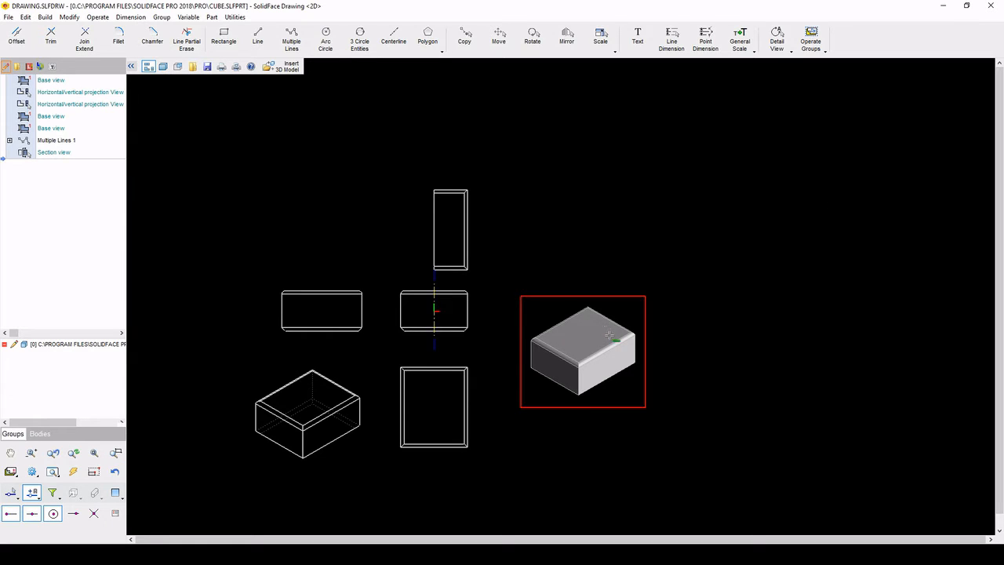
scroll(610, 335, up, 5)
click(587, 295)
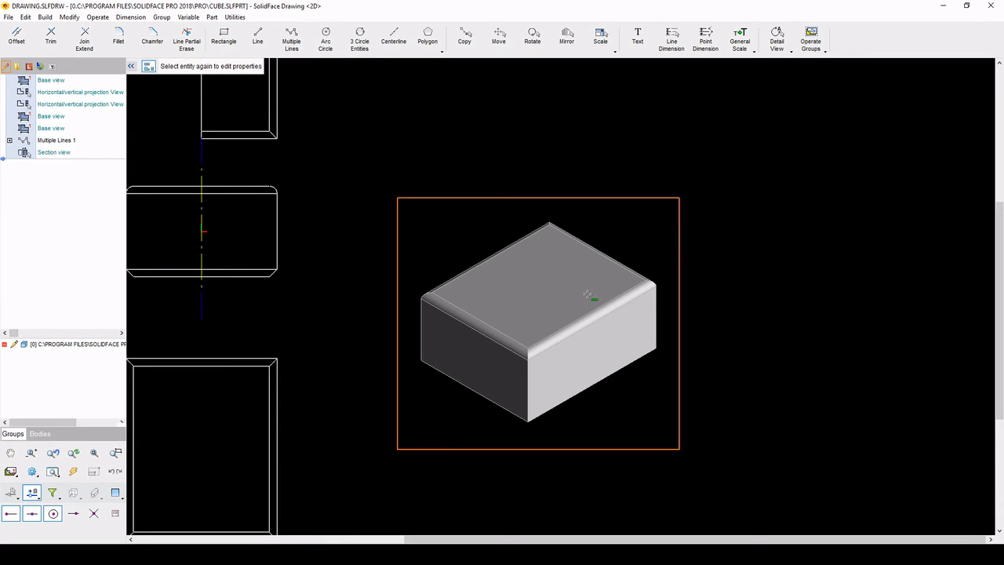
click(777, 38)
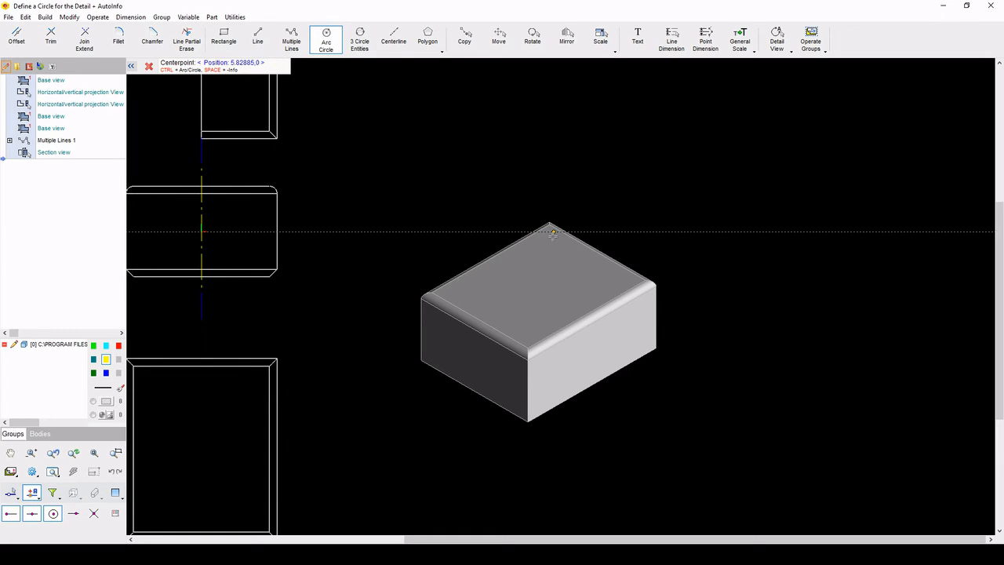
click(549, 232)
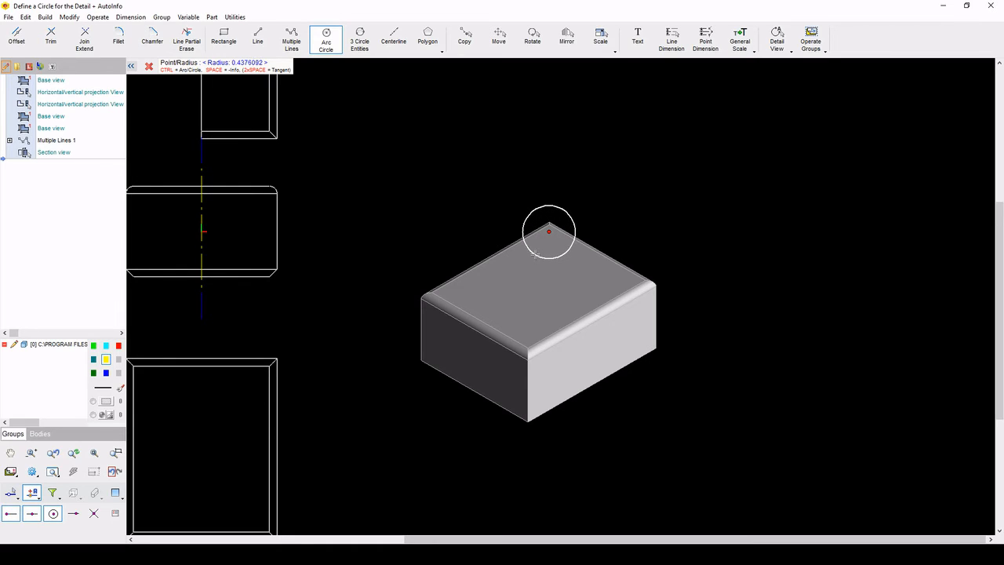
click(533, 258)
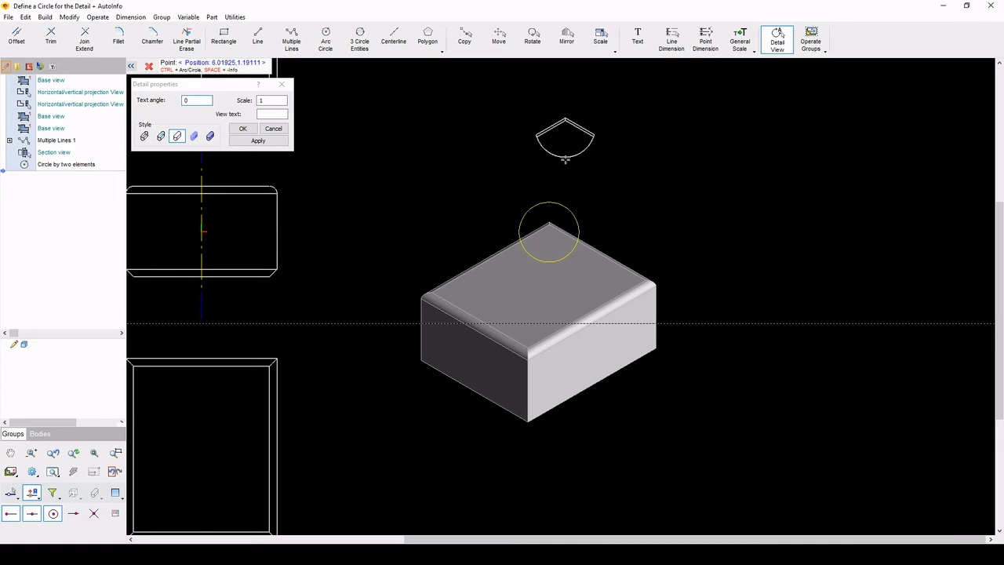
Set the detail view to shaded style with edges at scale 2 and place it above and to the right of the shaded isometric view.
click(212, 137)
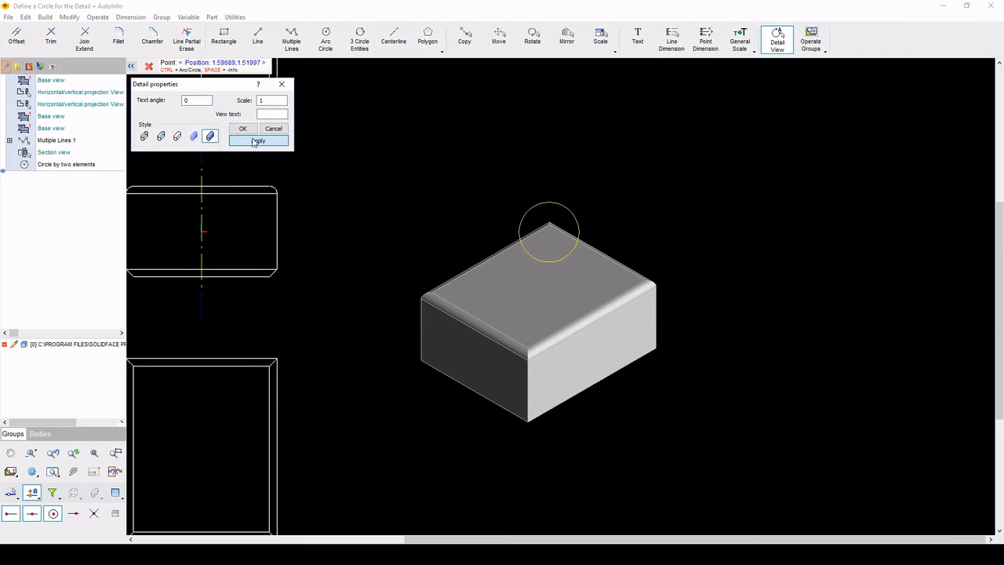
click(252, 142)
drag(276, 99, 211, 102)
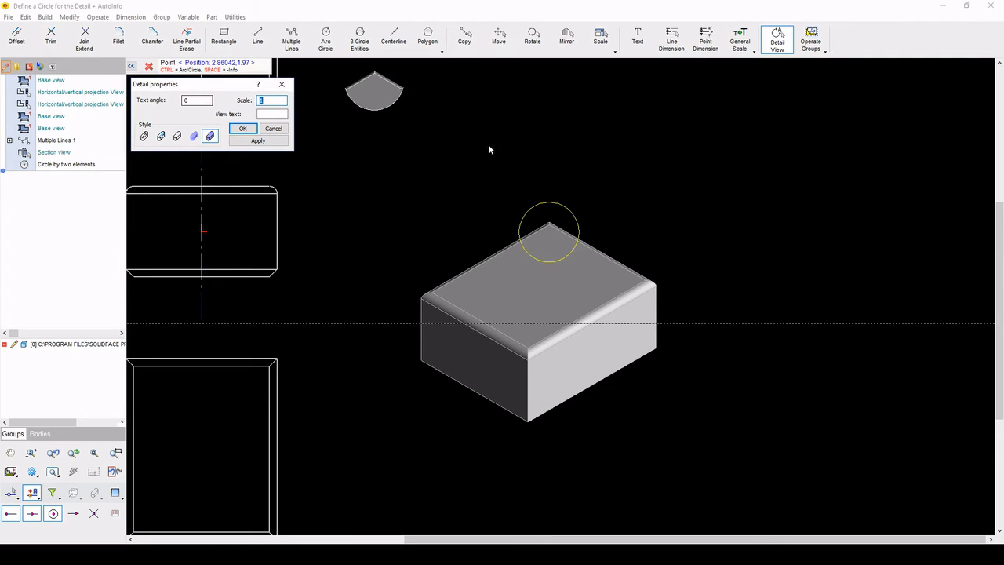
text(2)
key(Return)
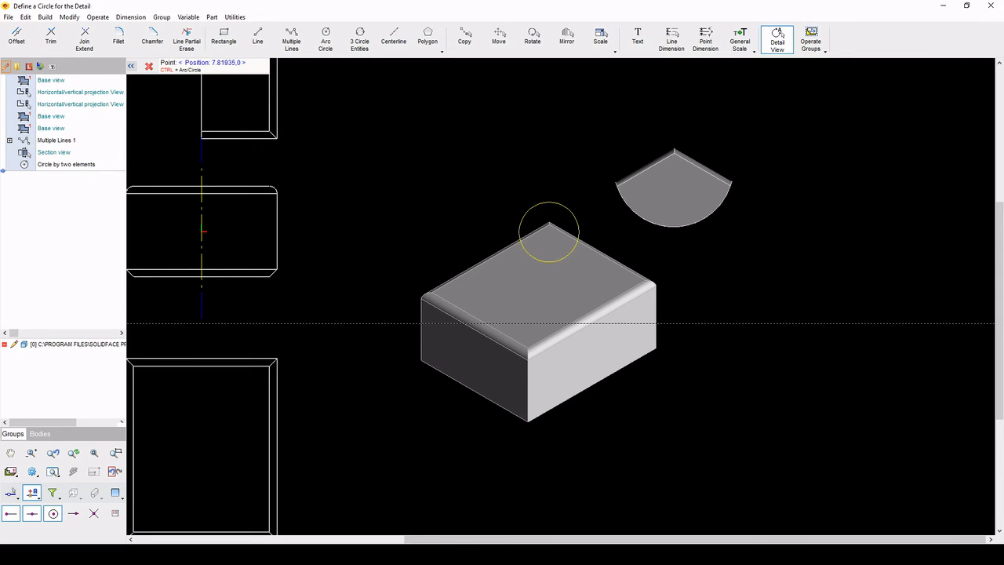
click(714, 177)
Inspect the enlarged corner detail up close and review the layout of all views in the drawing.
scroll(712, 208, down, 3)
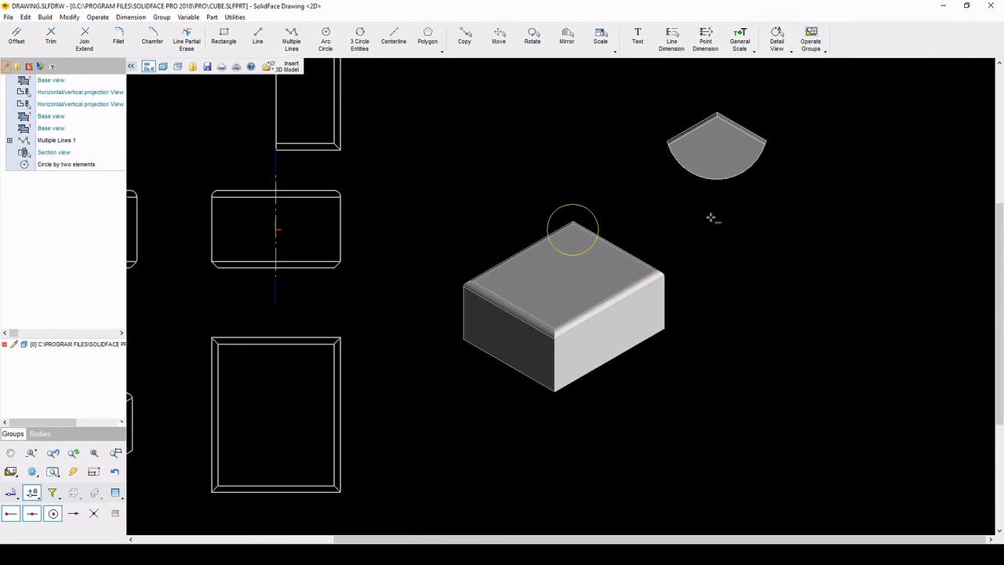
scroll(640, 88, up, 4)
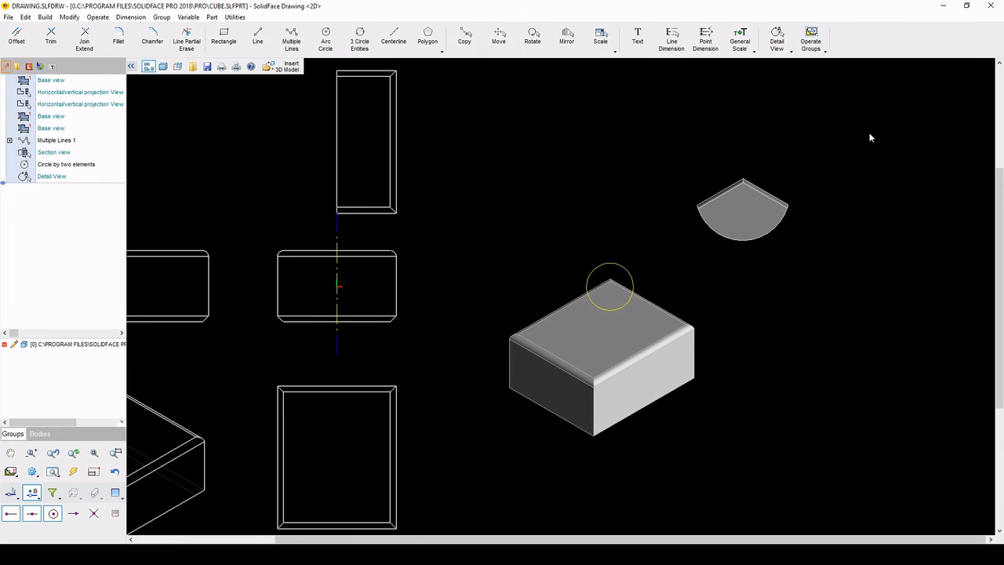
scroll(879, 220, up, 3)
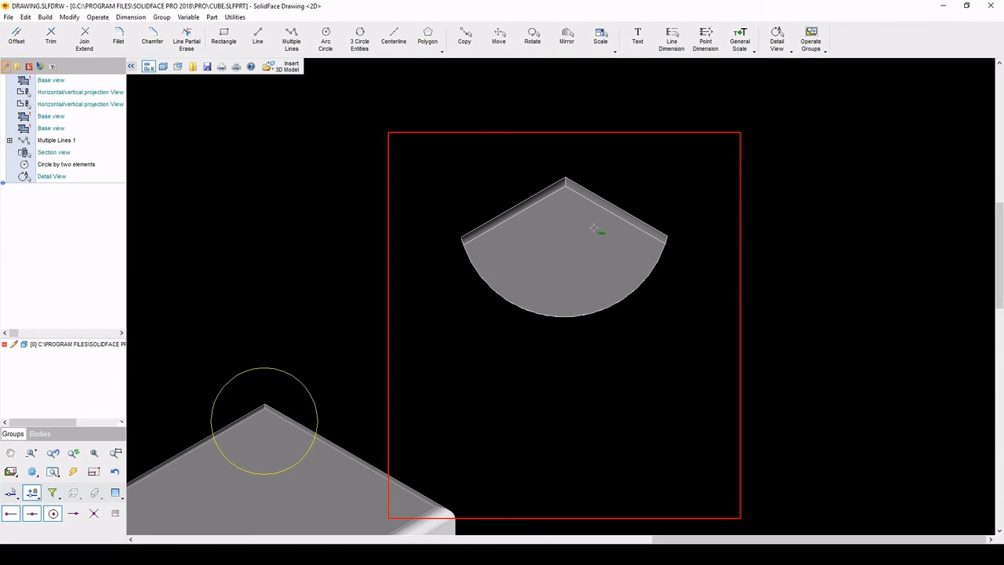
scroll(448, 325, down, 3)
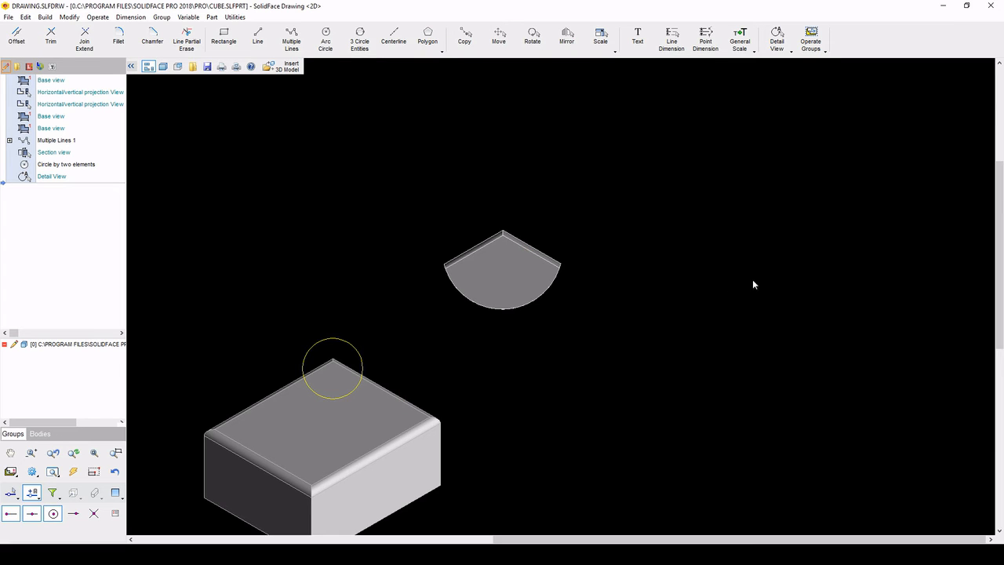
scroll(718, 337, down, 5)
scroll(384, 490, up, 4)
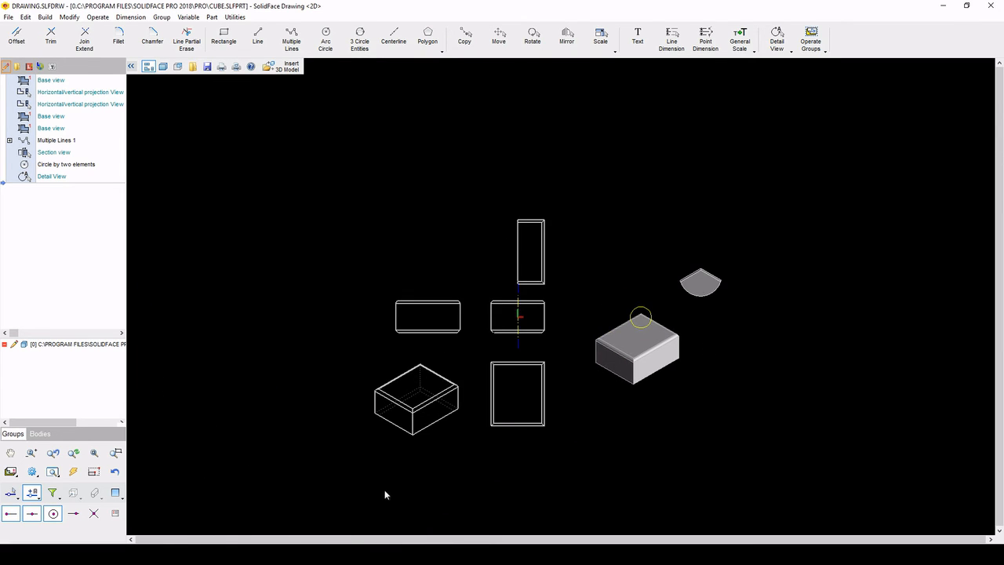
scroll(390, 470, up, 1)
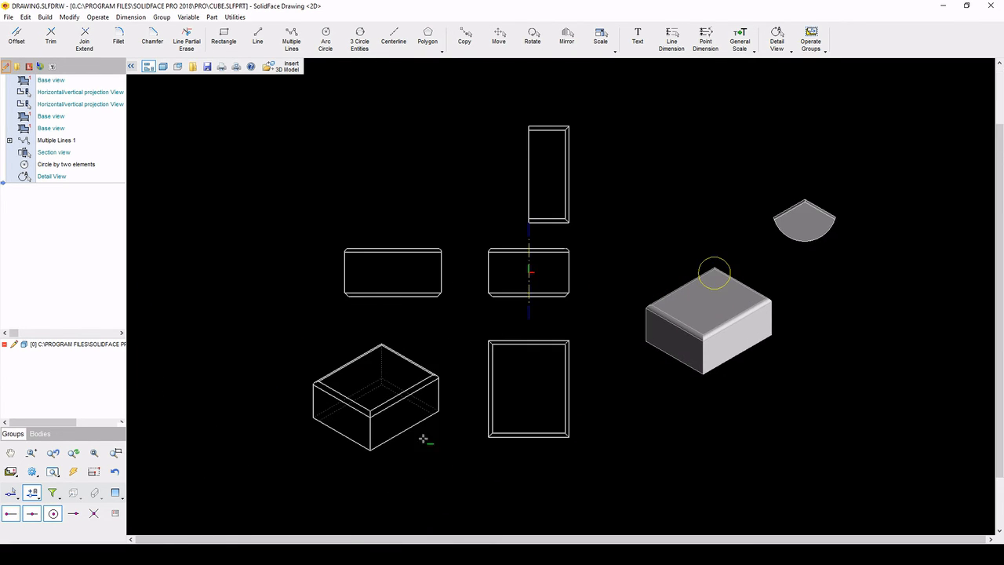